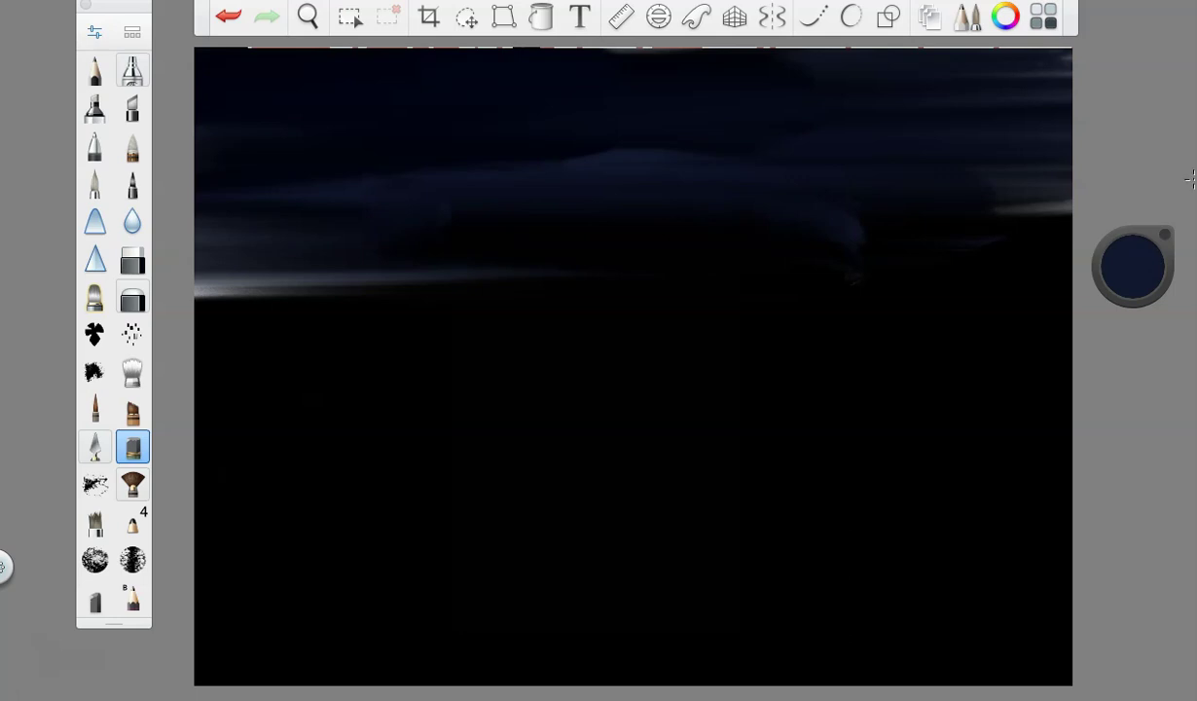
- Cover the upper part of the black canvas with broad horizontal strokes of dark blue for the night sky
left_click_drag(1153, 239, 1139, 200)
mouse_move(742, 205)
left_mouse_down()
mouse_move(603, 240)
mouse_move(1022, 282)
left_mouse_up()
left_click_drag(861, 71, 192, 86)
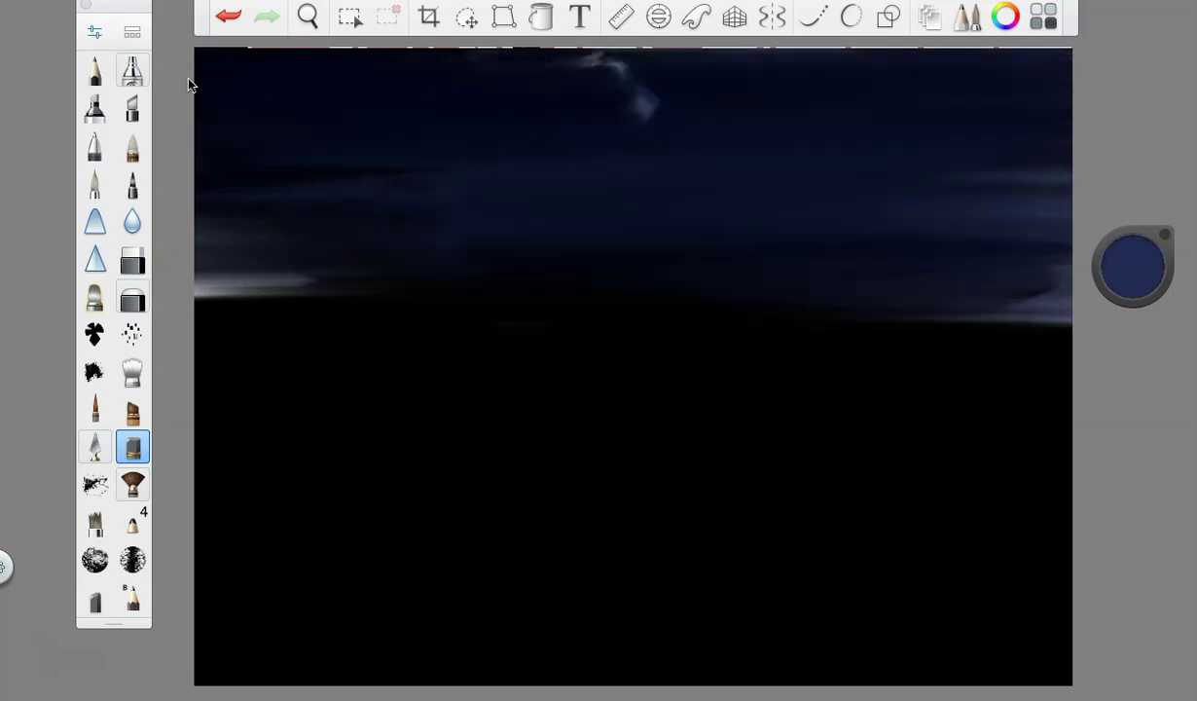
mouse_move(520, 259)
left_mouse_down()
mouse_move(199, 267)
mouse_move(516, 292)
left_mouse_up()
left_click_drag(456, 166, 334, 107)
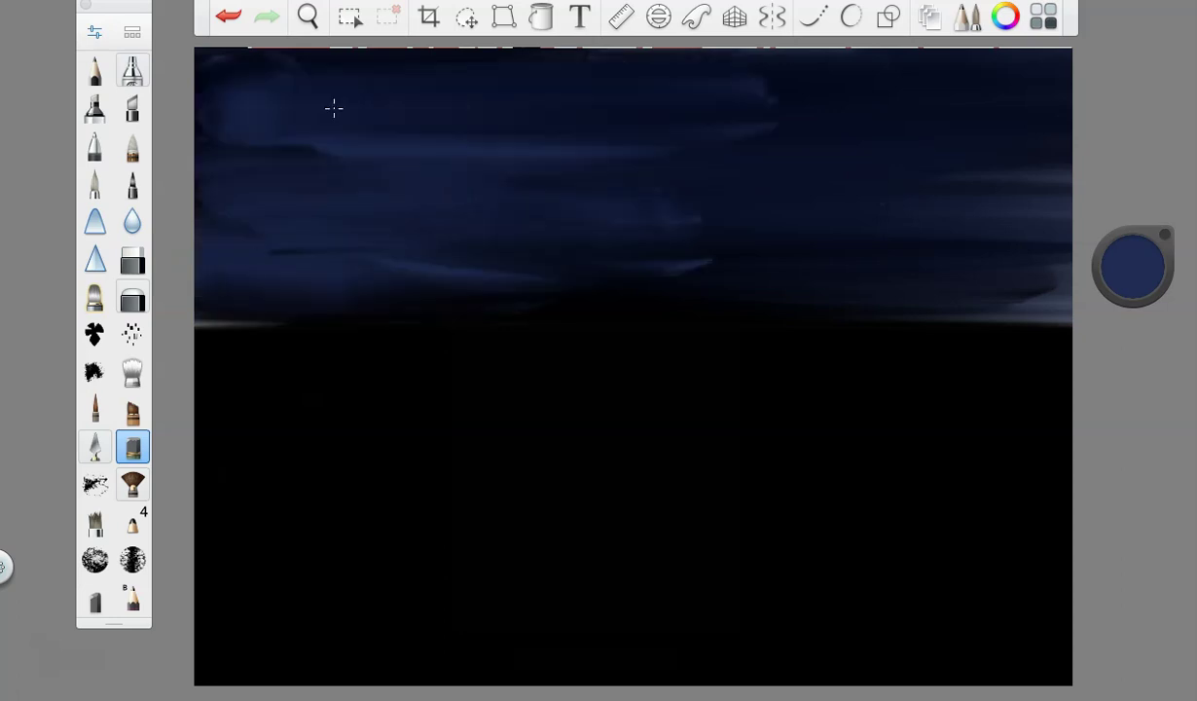
mouse_move(566, 129)
left_mouse_down()
mouse_move(548, 111)
mouse_move(235, 172)
left_mouse_up()
mouse_move(389, 282)
left_mouse_down()
mouse_move(1013, 302)
mouse_move(182, 334)
left_mouse_up()
- Layer brighter blue strokes over the sky and extend it down to about two thirds of the canvas with a darker blue lower edge
mouse_move(694, 251)
left_mouse_down()
mouse_move(763, 307)
mouse_move(564, 142)
mouse_move(607, 80)
mouse_move(1012, 87)
left_mouse_up()
mouse_move(675, 118)
left_mouse_down()
mouse_move(860, 161)
mouse_move(1039, 344)
mouse_move(1070, 321)
mouse_move(763, 358)
mouse_move(195, 375)
left_mouse_up()
mouse_move(455, 365)
left_mouse_down()
mouse_move(688, 392)
mouse_move(743, 355)
mouse_move(940, 331)
mouse_move(1042, 344)
mouse_move(1007, 352)
left_mouse_up()
mouse_move(255, 355)
left_mouse_down()
mouse_move(1070, 301)
mouse_move(1131, 184)
left_mouse_up()
mouse_move(790, 210)
left_mouse_down()
mouse_move(405, 147)
mouse_move(885, 129)
mouse_move(989, 264)
mouse_move(676, 214)
mouse_move(489, 117)
mouse_move(309, 171)
mouse_move(187, 310)
mouse_move(416, 350)
mouse_move(341, 358)
left_mouse_up()
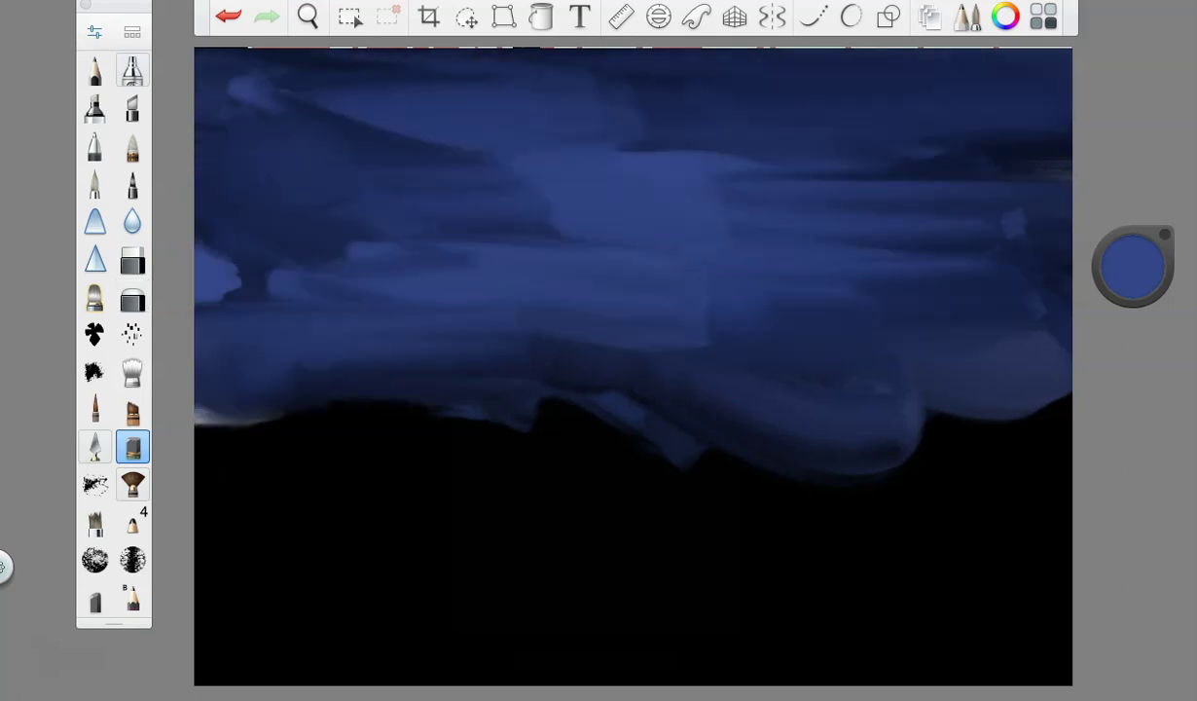
left_click_drag(1142, 259, 1136, 316)
mouse_move(845, 398)
left_mouse_down()
mouse_move(1109, 401)
mouse_move(158, 412)
left_mouse_up()
- Blend the sky strokes and the horizon edge softly with the Smudge Round Bristle Brush at size 95.2
left_click(133, 371)
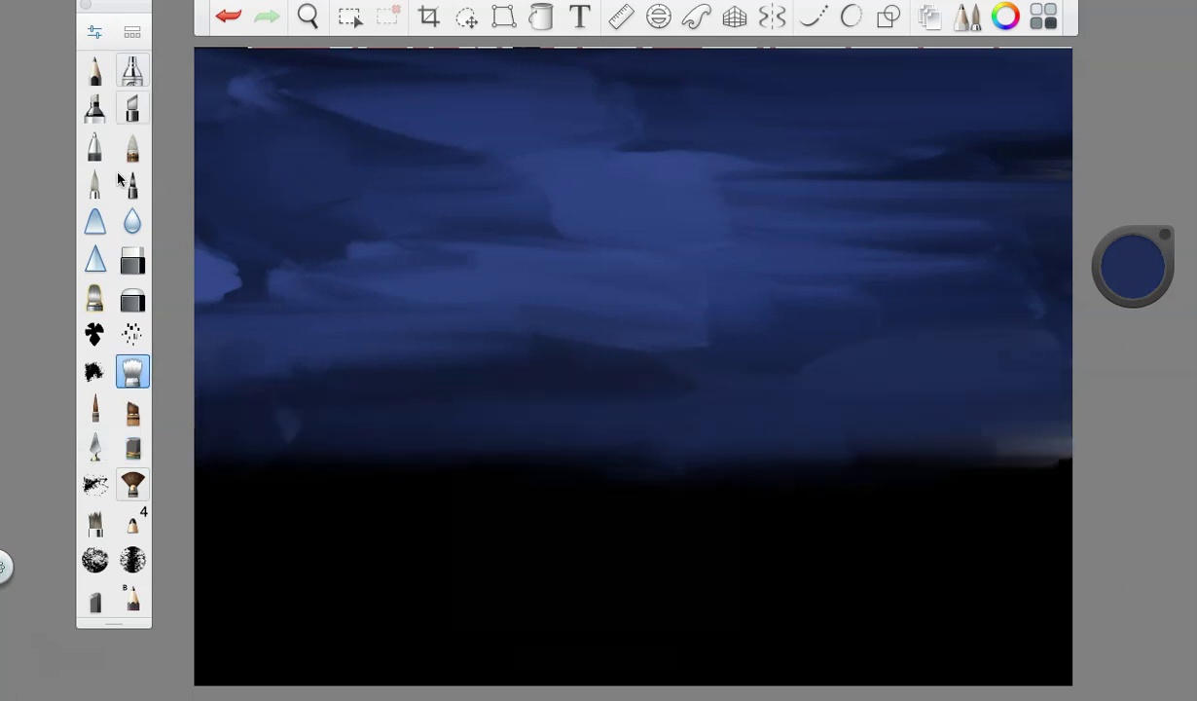
left_click(91, 33)
left_click_drag(593, 343, 589, 342)
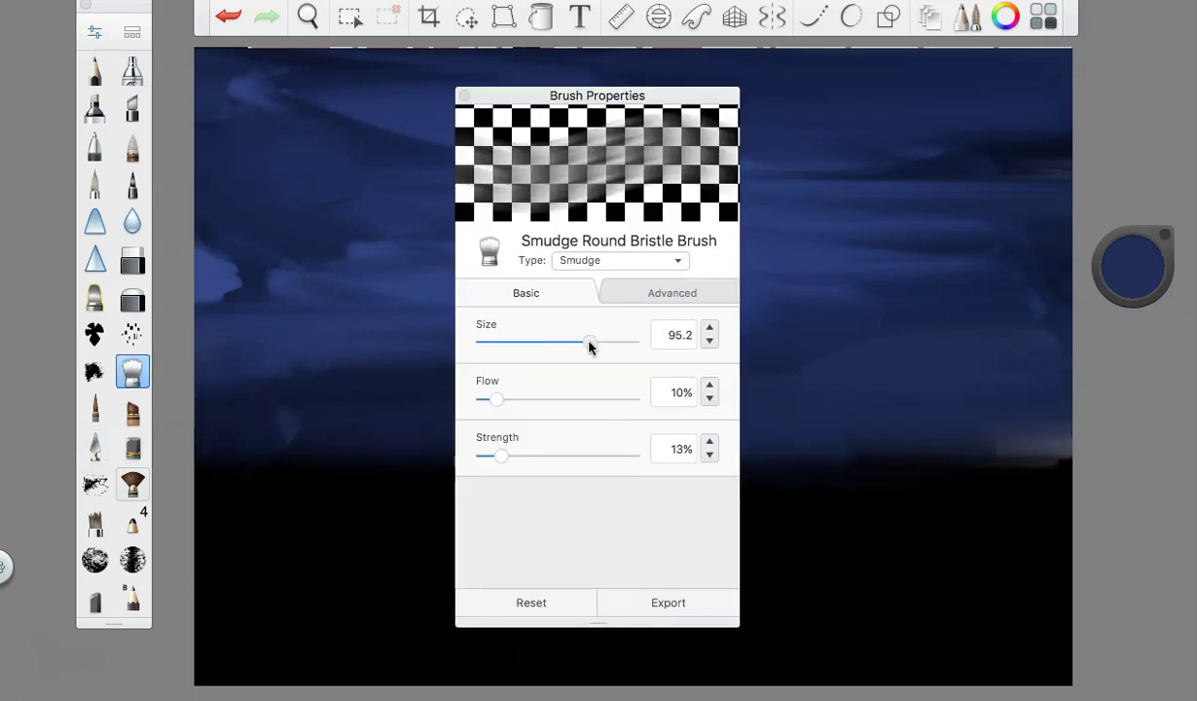
left_click(465, 95)
mouse_move(864, 429)
left_mouse_down()
mouse_move(1050, 459)
mouse_move(1152, 543)
mouse_move(1168, 489)
mouse_move(1060, 482)
left_mouse_up()
mouse_move(934, 439)
left_mouse_down()
mouse_move(530, 415)
mouse_move(823, 329)
mouse_move(992, 200)
mouse_move(698, 141)
mouse_move(499, 192)
mouse_move(478, 307)
mouse_move(425, 395)
left_mouse_up()
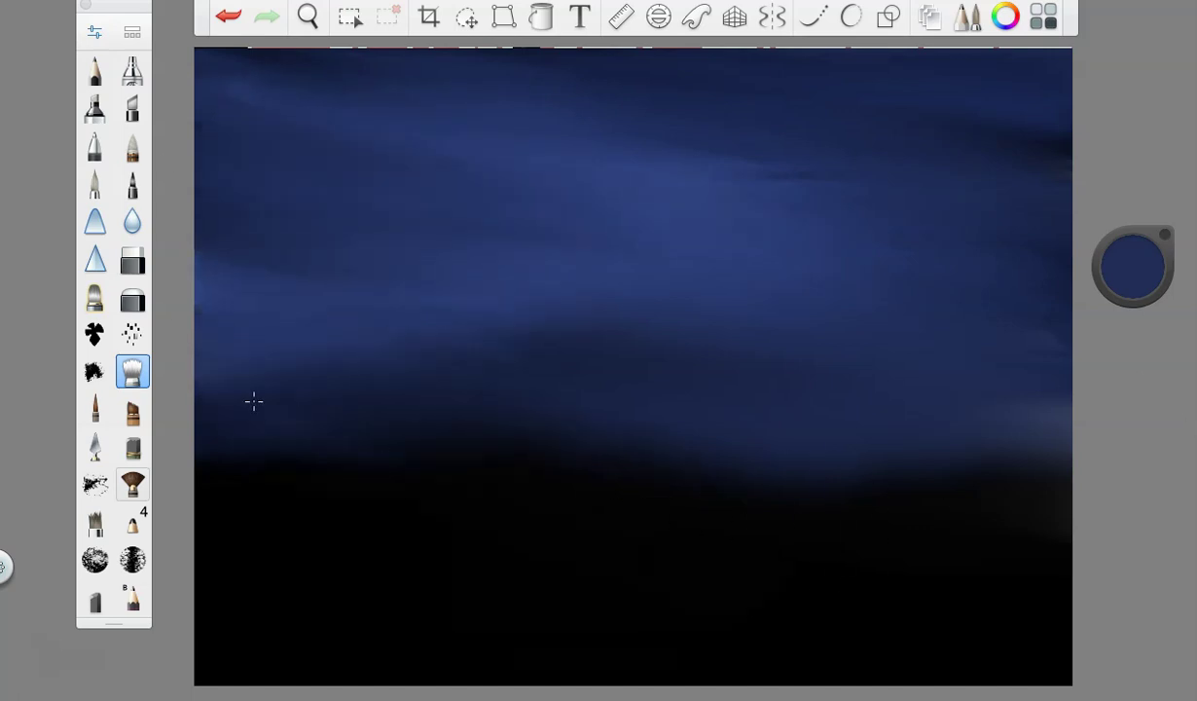
mouse_move(1043, 449)
left_mouse_down()
mouse_move(1029, 417)
mouse_move(1048, 425)
mouse_move(889, 443)
mouse_move(767, 362)
mouse_move(662, 403)
mouse_move(512, 400)
mouse_move(555, 390)
left_mouse_up()
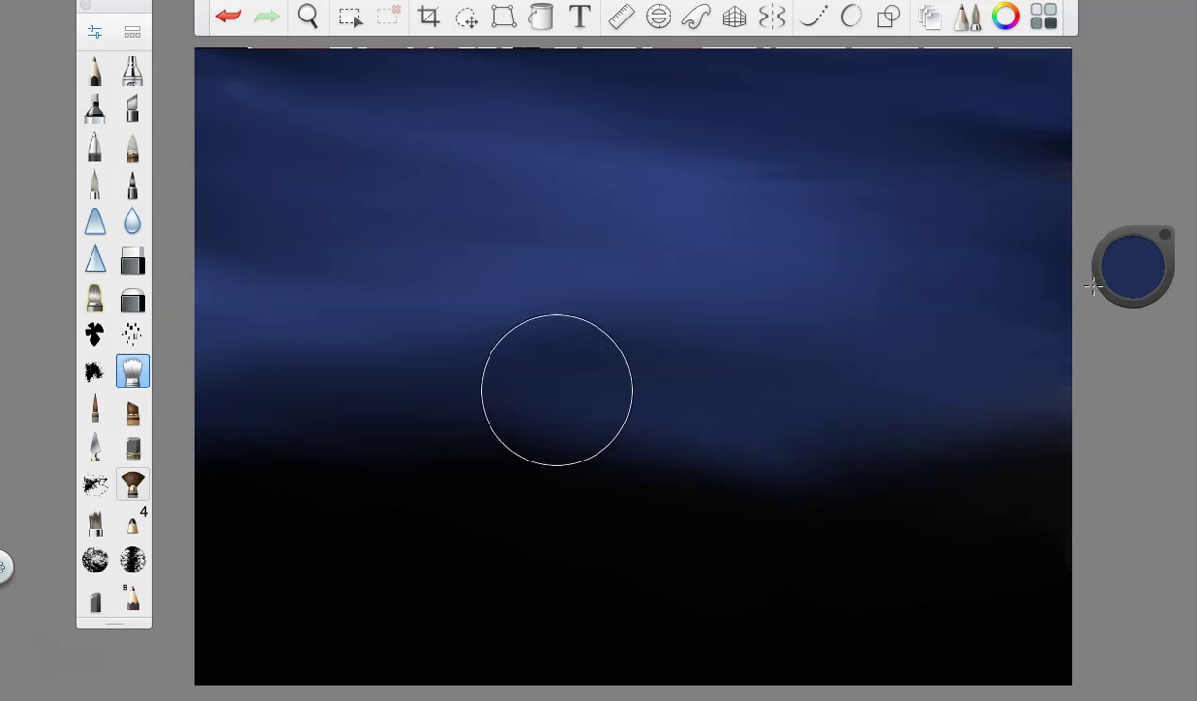
- Switch to the Small Rigger brush, increase its size and undo the test stroke above the horizon
left_click(133, 448)
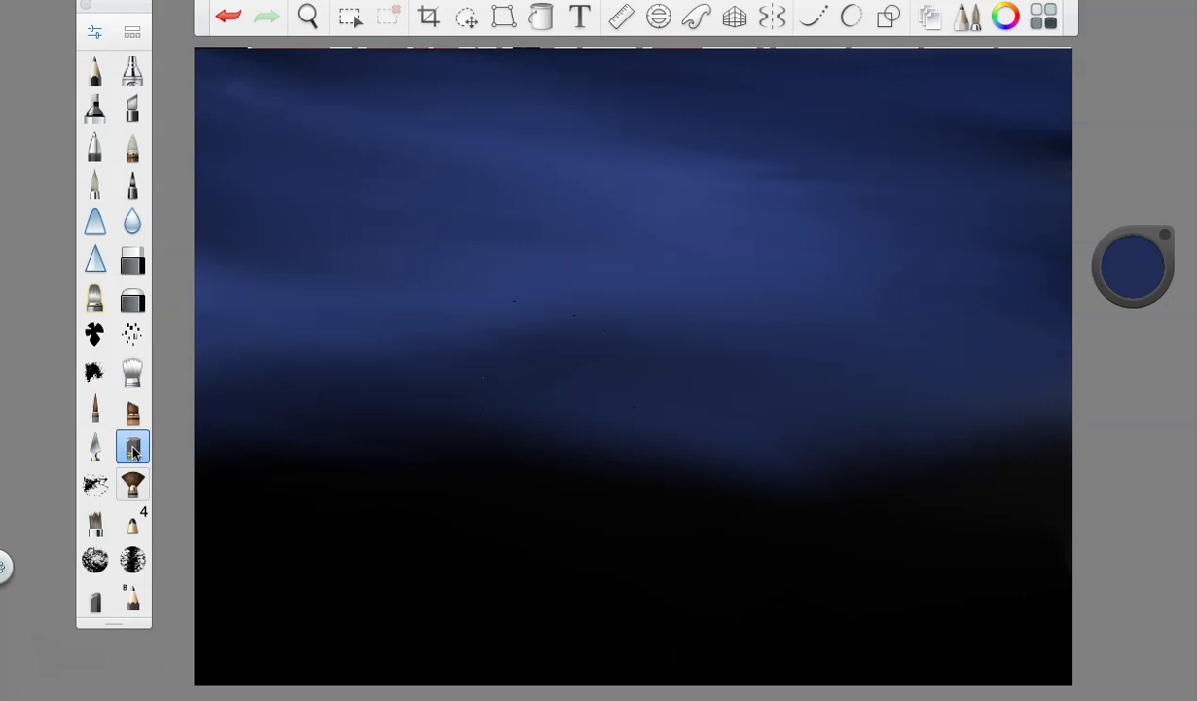
left_click(94, 409)
left_click(94, 32)
left_click_drag(494, 341, 553, 342)
left_click(464, 96)
mouse_move(407, 424)
left_mouse_down()
mouse_move(447, 424)
mouse_move(430, 377)
left_mouse_up()
left_click(228, 16)
- Paint black rounded tree silhouettes above the horizon on both sides of the canvas, leaving a gap in the middle
left_click(1131, 280)
left_click_drag(1131, 279, 1134, 332)
mouse_move(456, 430)
left_mouse_down()
mouse_move(462, 393)
mouse_move(438, 369)
mouse_move(383, 355)
mouse_move(310, 396)
mouse_move(282, 375)
left_mouse_up()
left_click_drag(276, 253, 274, 393)
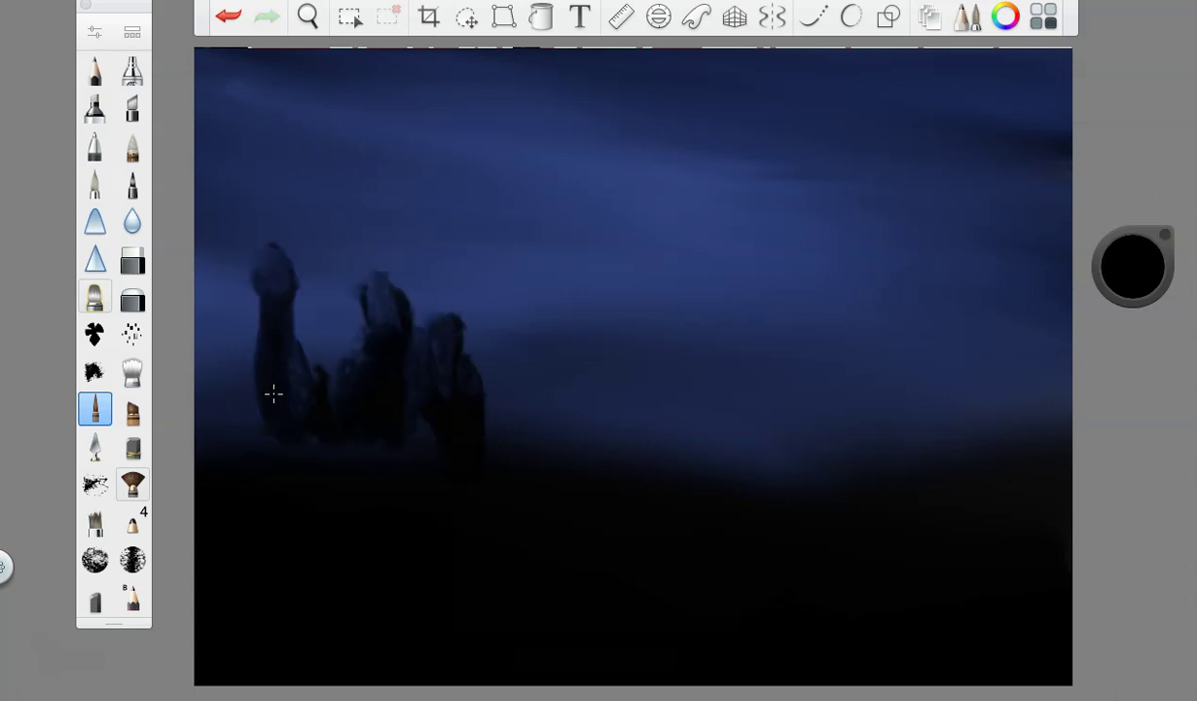
mouse_move(241, 284)
left_mouse_down()
mouse_move(248, 384)
mouse_move(233, 374)
mouse_move(223, 430)
mouse_move(225, 308)
mouse_move(197, 265)
left_mouse_up()
mouse_move(342, 317)
left_mouse_down()
mouse_move(428, 374)
mouse_move(460, 372)
mouse_move(493, 412)
mouse_move(535, 416)
left_mouse_up()
left_click_drag(207, 374, 158, 372)
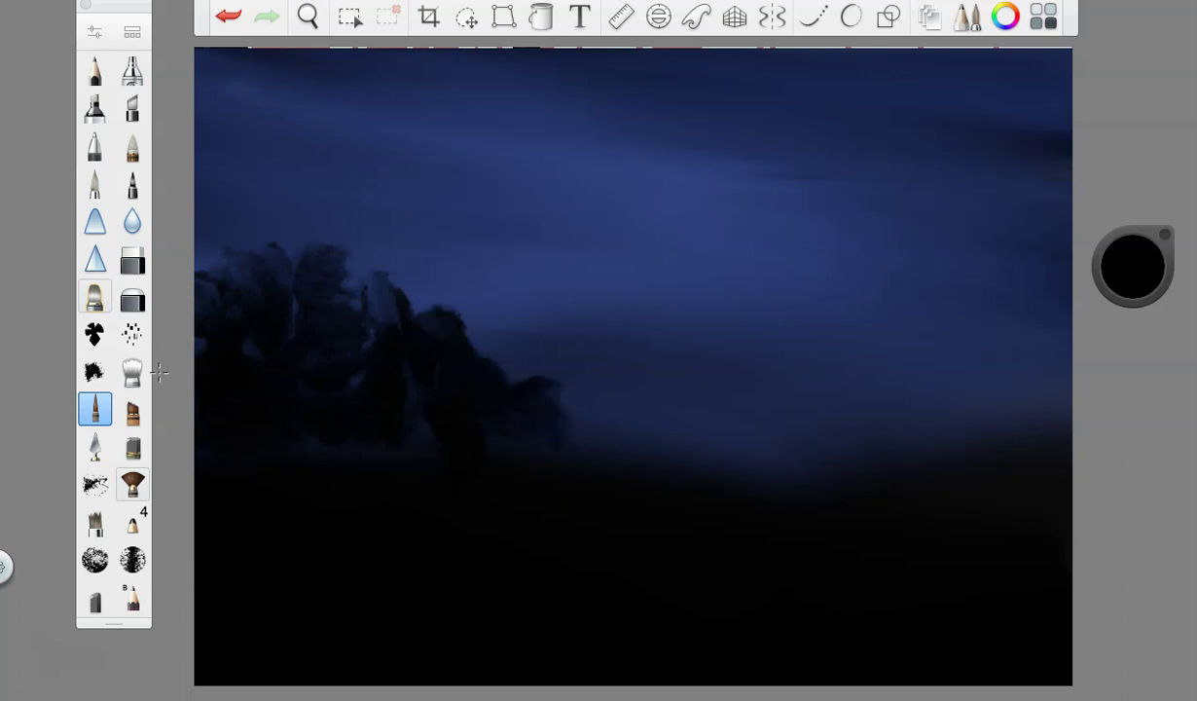
mouse_move(1002, 433)
left_mouse_down()
mouse_move(1066, 354)
mouse_move(1042, 422)
mouse_move(997, 348)
mouse_move(969, 440)
mouse_move(962, 349)
mouse_move(911, 395)
mouse_move(916, 435)
mouse_move(896, 439)
mouse_move(882, 382)
mouse_move(861, 377)
mouse_move(820, 427)
mouse_move(793, 489)
left_mouse_up()
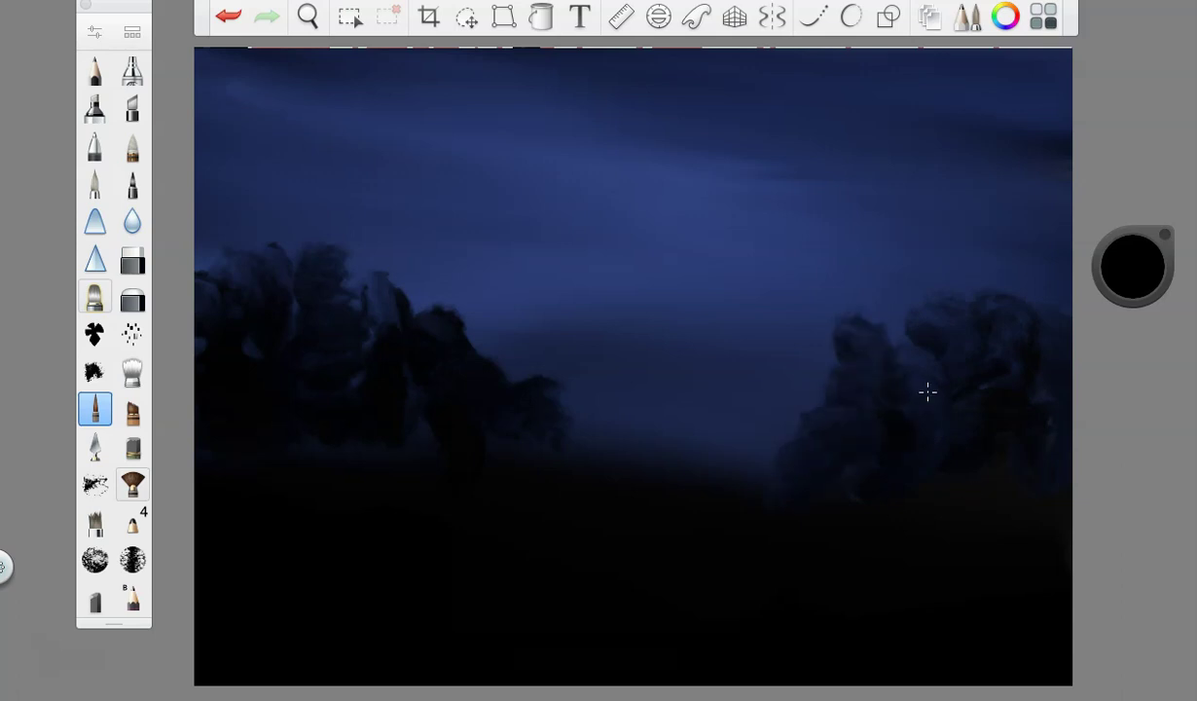
- Choose a dark green at about 11% luminance and paint foliage over the left group of trees
left_click(1115, 277)
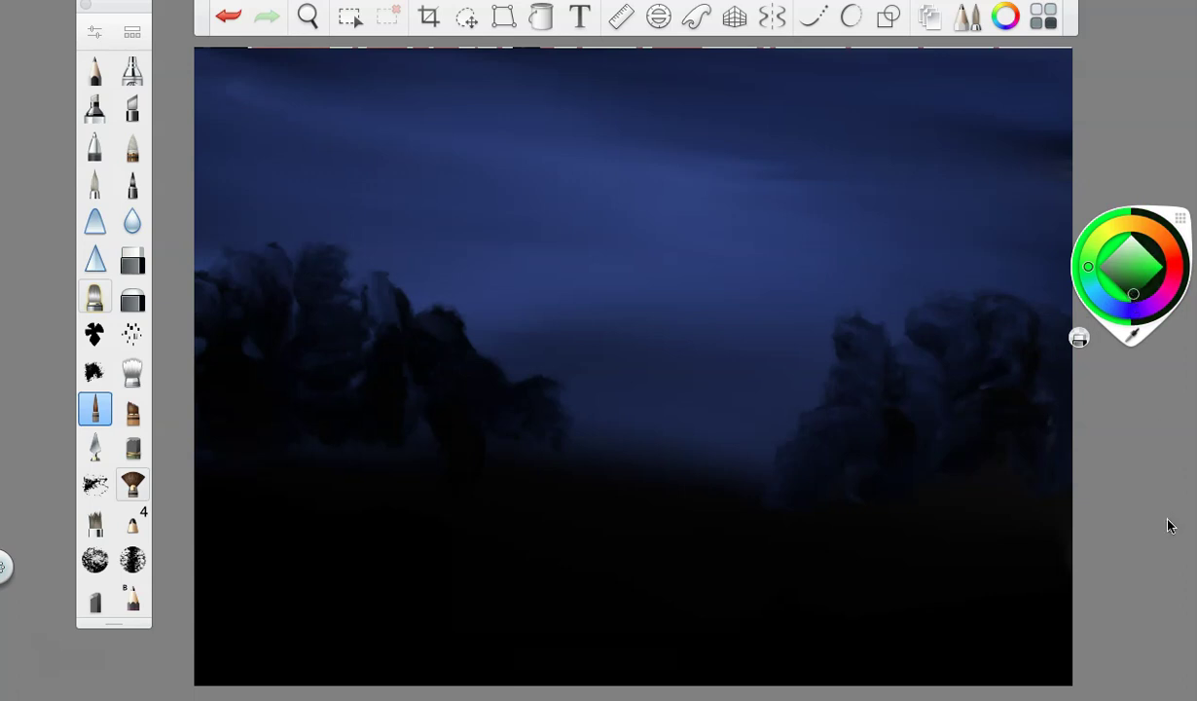
left_click(1132, 268)
left_click_drag(1132, 263, 1141, 235)
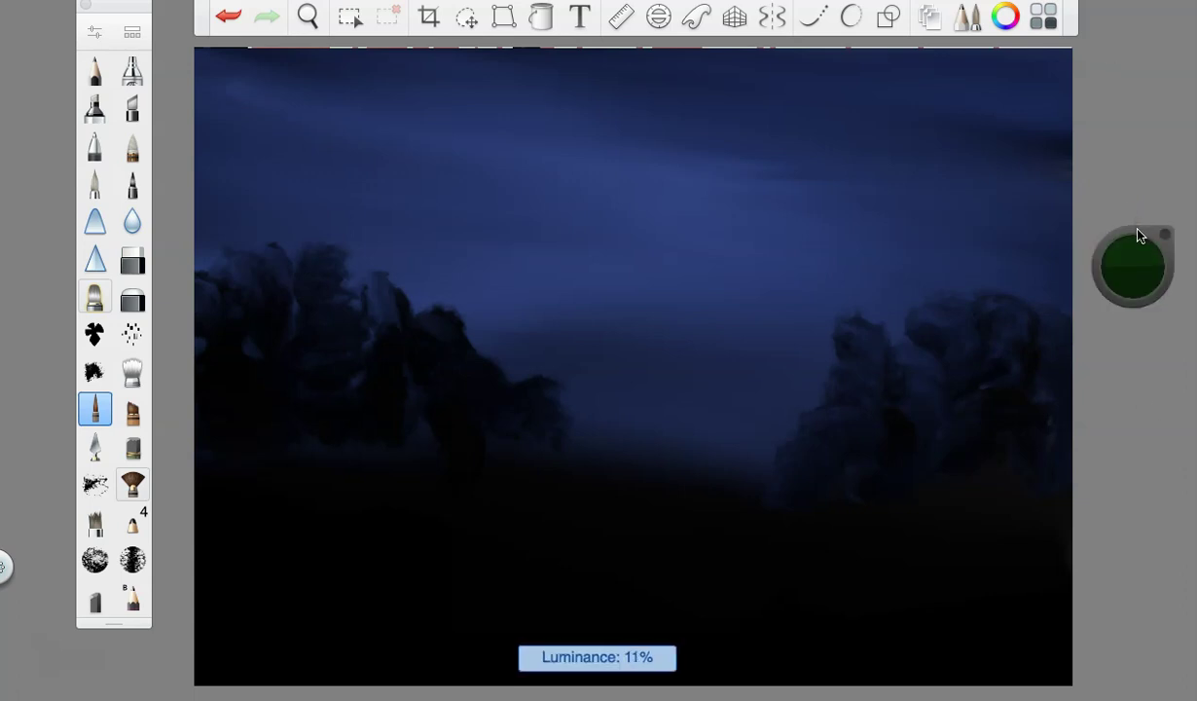
mouse_move(530, 486)
left_mouse_down()
mouse_move(517, 442)
mouse_move(541, 407)
mouse_move(479, 389)
mouse_move(459, 353)
mouse_move(460, 429)
mouse_move(408, 332)
mouse_move(394, 321)
mouse_move(403, 389)
mouse_move(323, 285)
mouse_move(333, 428)
left_mouse_up()
mouse_move(313, 313)
left_mouse_down()
mouse_move(259, 300)
mouse_move(278, 416)
mouse_move(219, 331)
mouse_move(210, 413)
left_mouse_up()
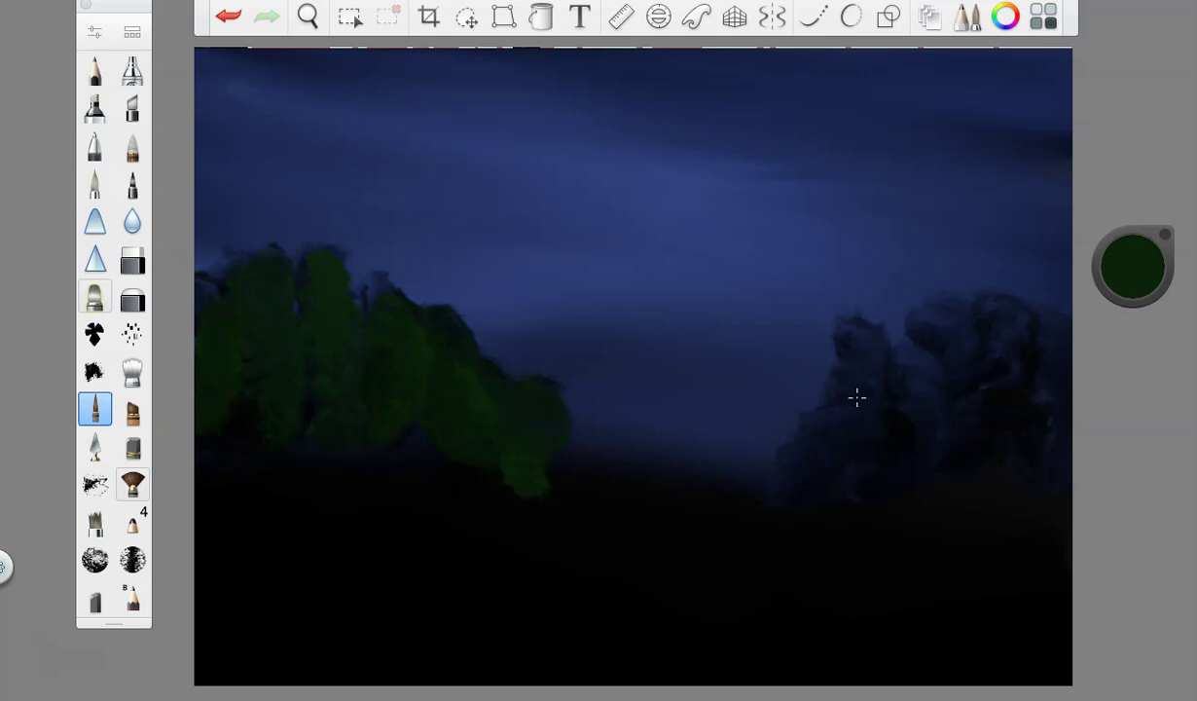
- Paint dark green foliage over the right group of trees and cover the green spill beneath the left trees with black
mouse_move(797, 446)
left_mouse_down()
mouse_move(838, 454)
mouse_move(874, 415)
left_mouse_up()
mouse_move(915, 368)
left_mouse_down()
mouse_move(928, 396)
mouse_move(867, 470)
mouse_move(943, 434)
mouse_move(953, 340)
mouse_move(979, 418)
mouse_move(915, 484)
left_mouse_up()
mouse_move(1027, 357)
left_mouse_down()
mouse_move(1039, 385)
mouse_move(989, 409)
left_mouse_up()
left_click_drag(1018, 456, 1052, 473)
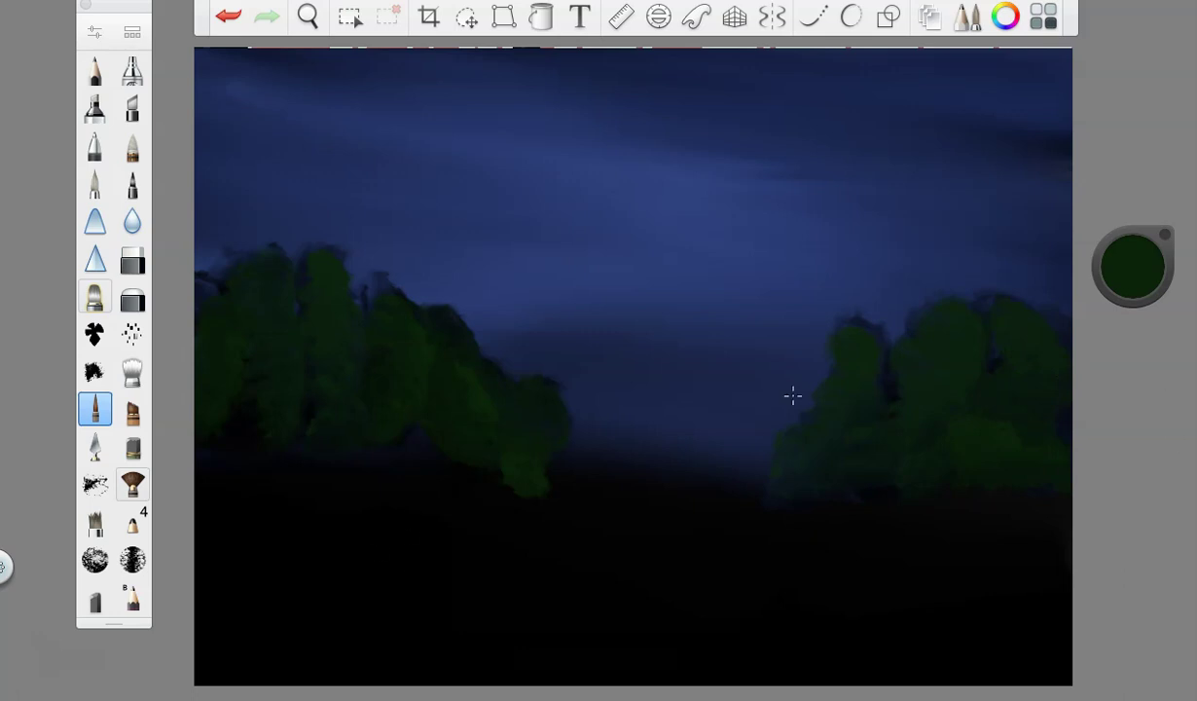
left_click_drag(1132, 265, 1124, 481)
left_click_drag(492, 459, 571, 477)
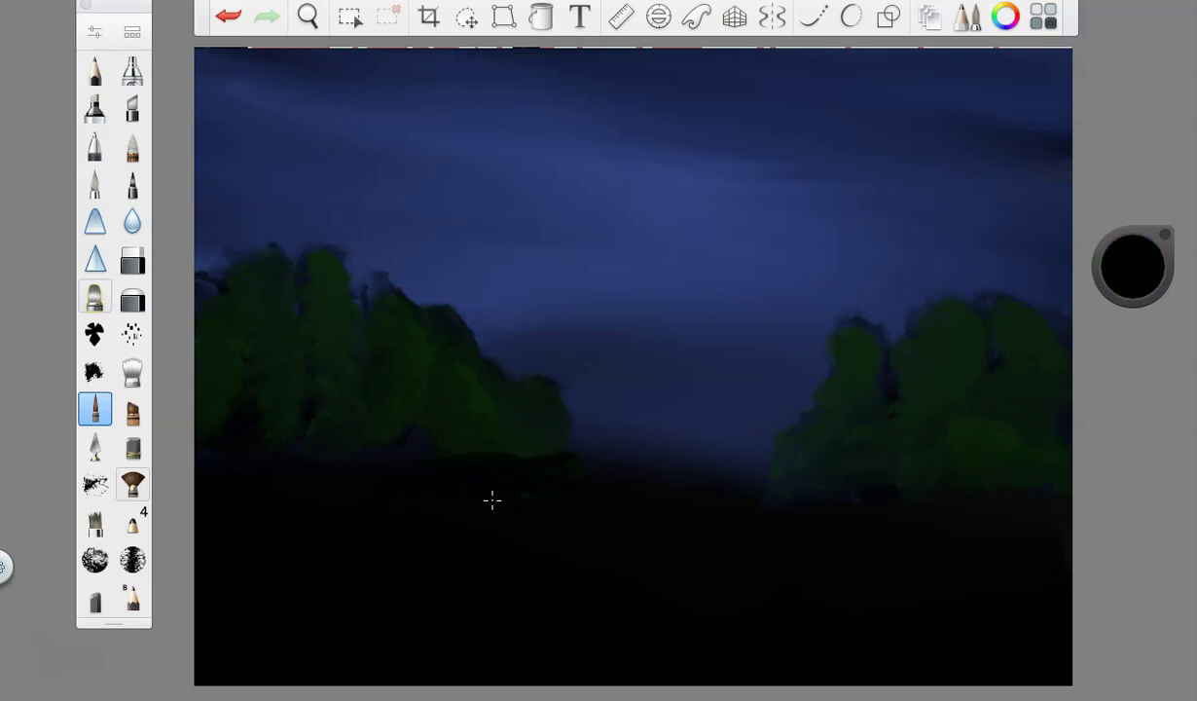
- Choose a dark brown and paint the ground below the horizon on the right side and in the centre
left_click(1149, 272)
left_click(1179, 258)
left_click(1168, 245)
mouse_move(1130, 291)
left_mouse_down()
mouse_move(1130, 303)
mouse_move(1130, 294)
left_mouse_up()
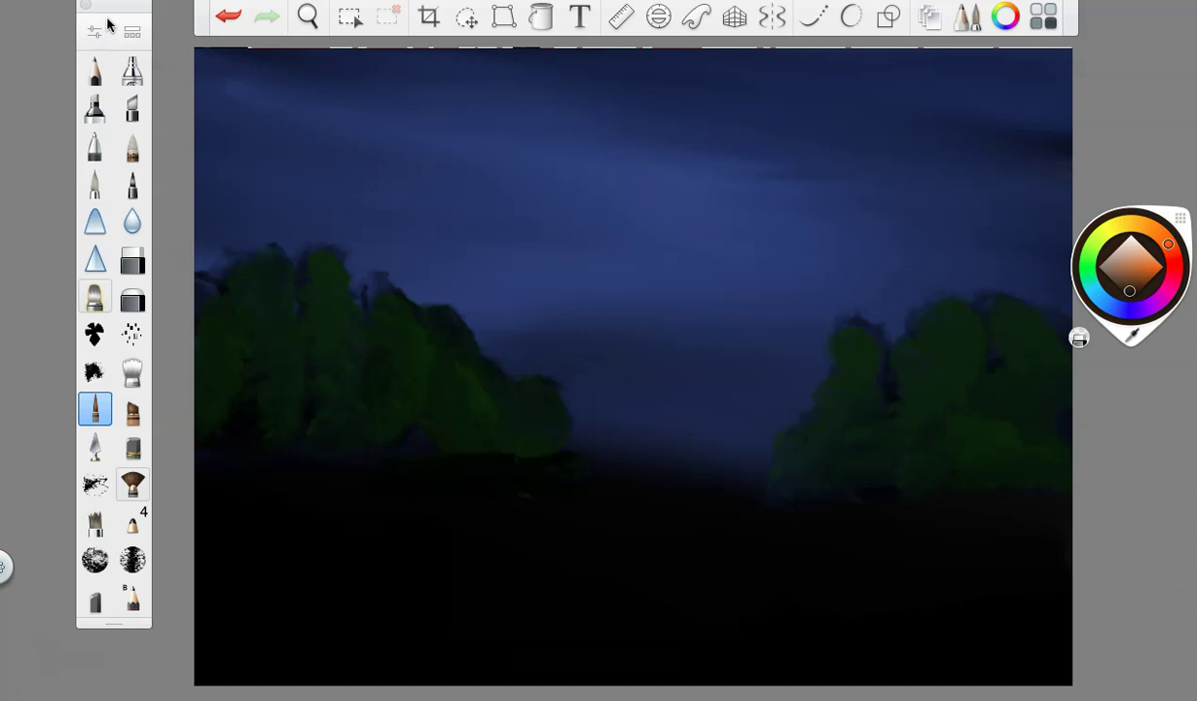
mouse_move(906, 513)
left_mouse_down()
mouse_move(968, 504)
mouse_move(806, 504)
mouse_move(904, 523)
mouse_move(948, 547)
mouse_move(932, 558)
mouse_move(1023, 590)
mouse_move(1067, 568)
mouse_move(988, 540)
mouse_move(821, 547)
mouse_move(1034, 615)
mouse_move(1010, 628)
mouse_move(1076, 643)
mouse_move(995, 633)
mouse_move(1108, 641)
mouse_move(819, 611)
mouse_move(848, 639)
mouse_move(1036, 650)
mouse_move(919, 661)
mouse_move(1027, 685)
mouse_move(886, 677)
mouse_move(896, 651)
mouse_move(1109, 674)
mouse_move(866, 638)
mouse_move(757, 676)
mouse_move(843, 641)
mouse_move(787, 587)
mouse_move(791, 621)
mouse_move(768, 665)
mouse_move(751, 555)
mouse_move(800, 525)
mouse_move(766, 613)
mouse_move(748, 580)
mouse_move(695, 632)
mouse_move(763, 564)
mouse_move(606, 692)
left_mouse_up()
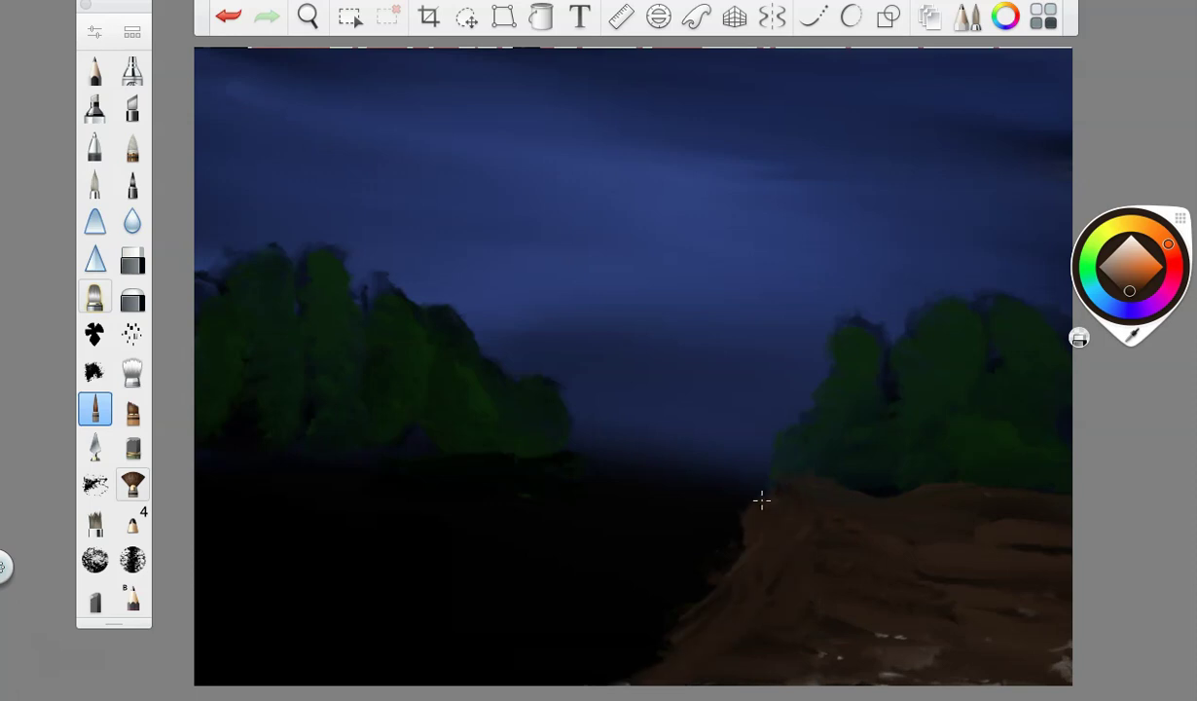
left_click_drag(769, 490, 745, 529)
mouse_move(565, 492)
left_mouse_down()
mouse_move(647, 505)
mouse_move(580, 665)
left_mouse_up()
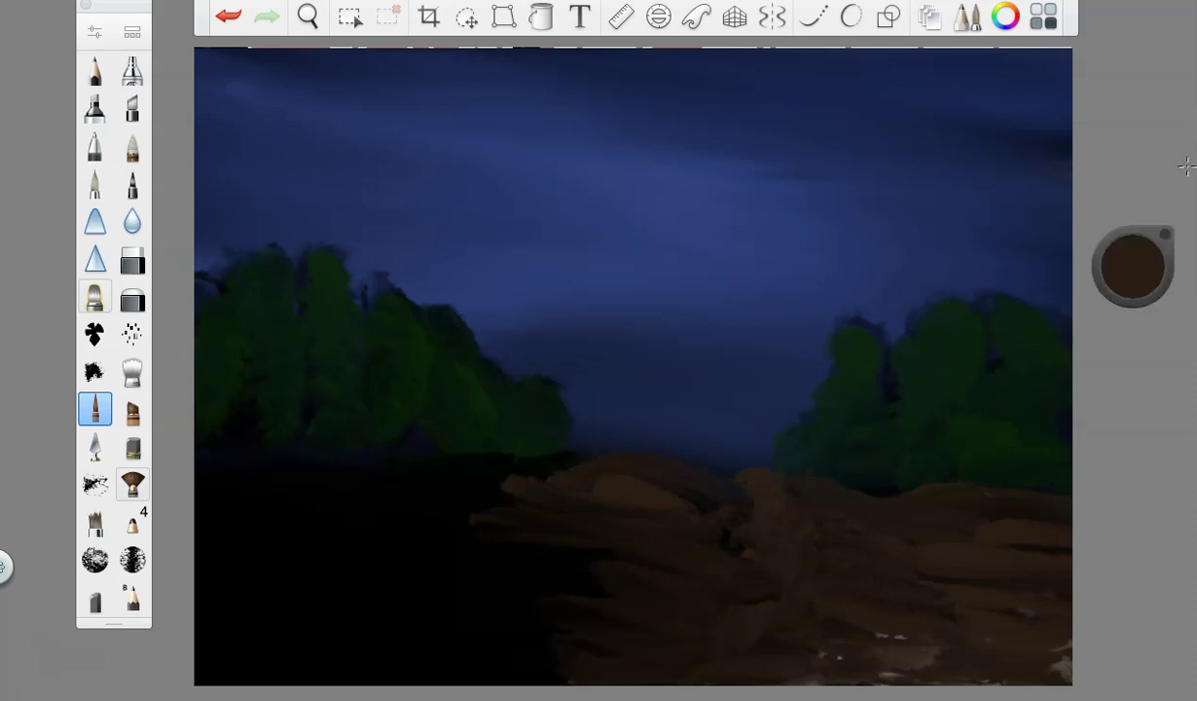
- Fill the remaining black ground on the left side with dark brown strokes up to the tree base
mouse_move(612, 526)
left_mouse_down()
mouse_move(508, 471)
mouse_move(580, 526)
mouse_move(663, 641)
mouse_move(869, 675)
mouse_move(788, 633)
mouse_move(1047, 652)
mouse_move(678, 526)
mouse_move(369, 498)
mouse_move(435, 471)
mouse_move(265, 430)
mouse_move(388, 508)
mouse_move(375, 551)
mouse_move(663, 597)
mouse_move(561, 625)
mouse_move(523, 673)
mouse_move(269, 646)
mouse_move(235, 668)
mouse_move(352, 630)
mouse_move(257, 502)
left_mouse_up()
mouse_move(248, 576)
left_mouse_down()
mouse_move(454, 666)
mouse_move(301, 632)
left_mouse_up()
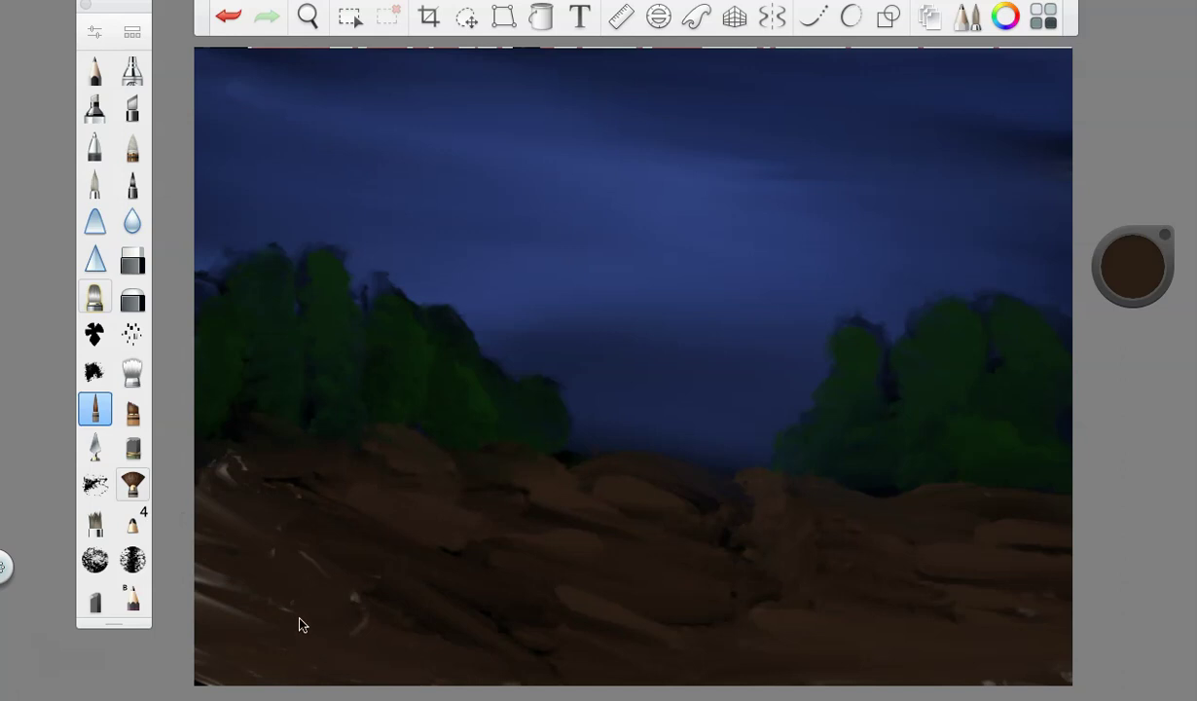
mouse_move(261, 467)
left_mouse_down()
mouse_move(207, 452)
mouse_move(337, 546)
left_mouse_up()
left_click_drag(284, 606, 211, 611)
- Sample green from the left trees, darken it and extend shadowed foliage down onto the ground on both sides
mouse_move(1131, 270)
left_click(1080, 338)
left_click(285, 326)
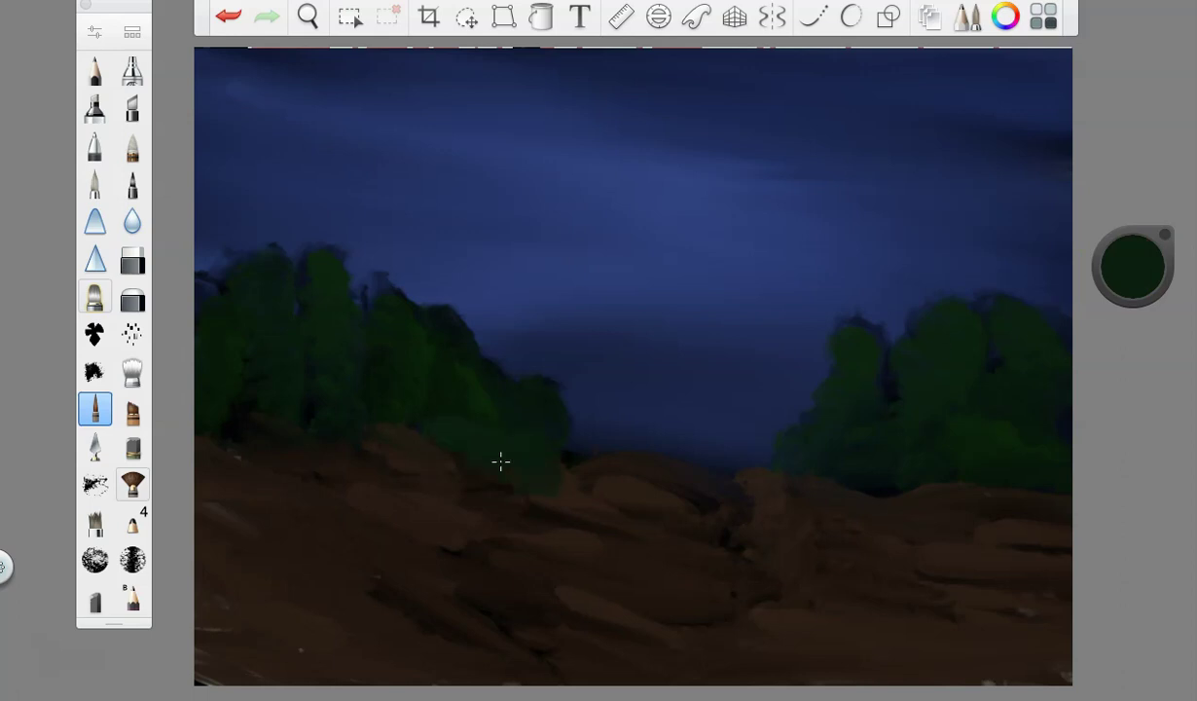
left_click_drag(239, 413, 199, 484)
left_click_drag(1153, 308, 1101, 290)
mouse_move(558, 448)
left_mouse_down()
mouse_move(387, 451)
mouse_move(299, 422)
mouse_move(311, 448)
left_mouse_up()
mouse_move(212, 517)
left_mouse_down()
mouse_move(291, 484)
mouse_move(393, 516)
mouse_move(300, 587)
mouse_move(200, 559)
left_mouse_up()
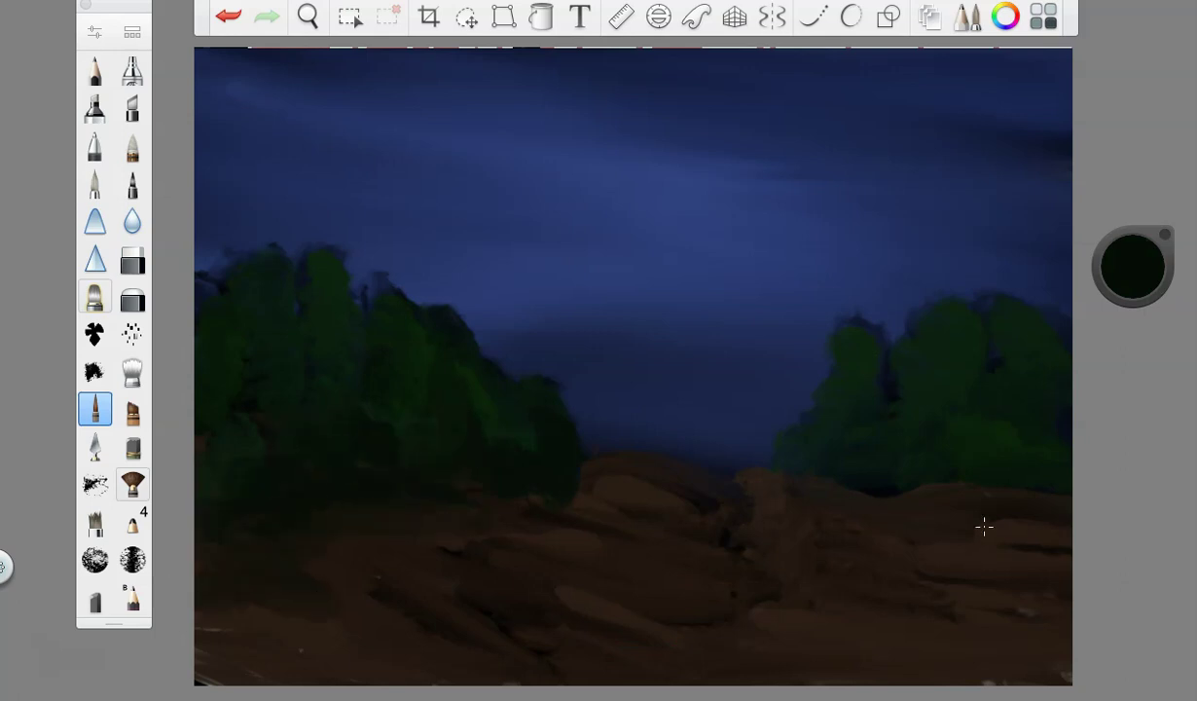
mouse_move(1007, 473)
left_mouse_down()
mouse_move(802, 460)
mouse_move(977, 521)
mouse_move(1059, 531)
left_mouse_up()
- Lighten the green slightly and add lower bush clumps at the base of both tree groups
left_click_drag(1141, 263, 1136, 246)
left_click_drag(548, 449, 475, 469)
left_click_drag(352, 468, 273, 572)
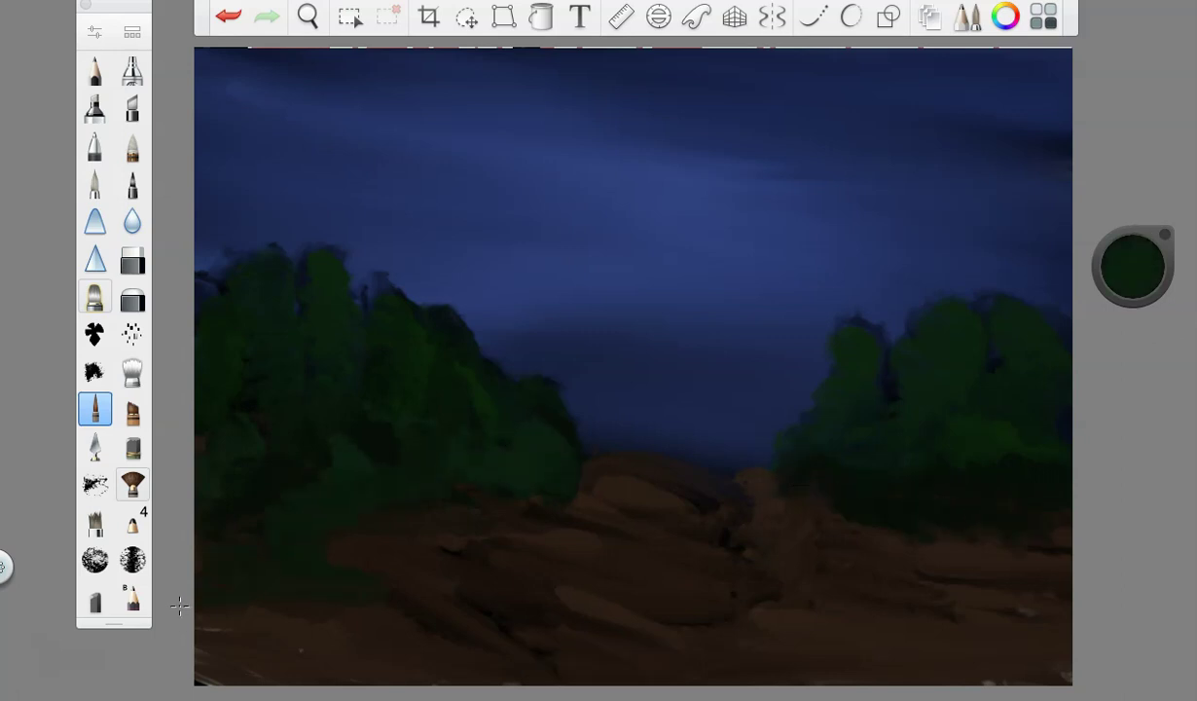
left_click_drag(877, 492, 874, 509)
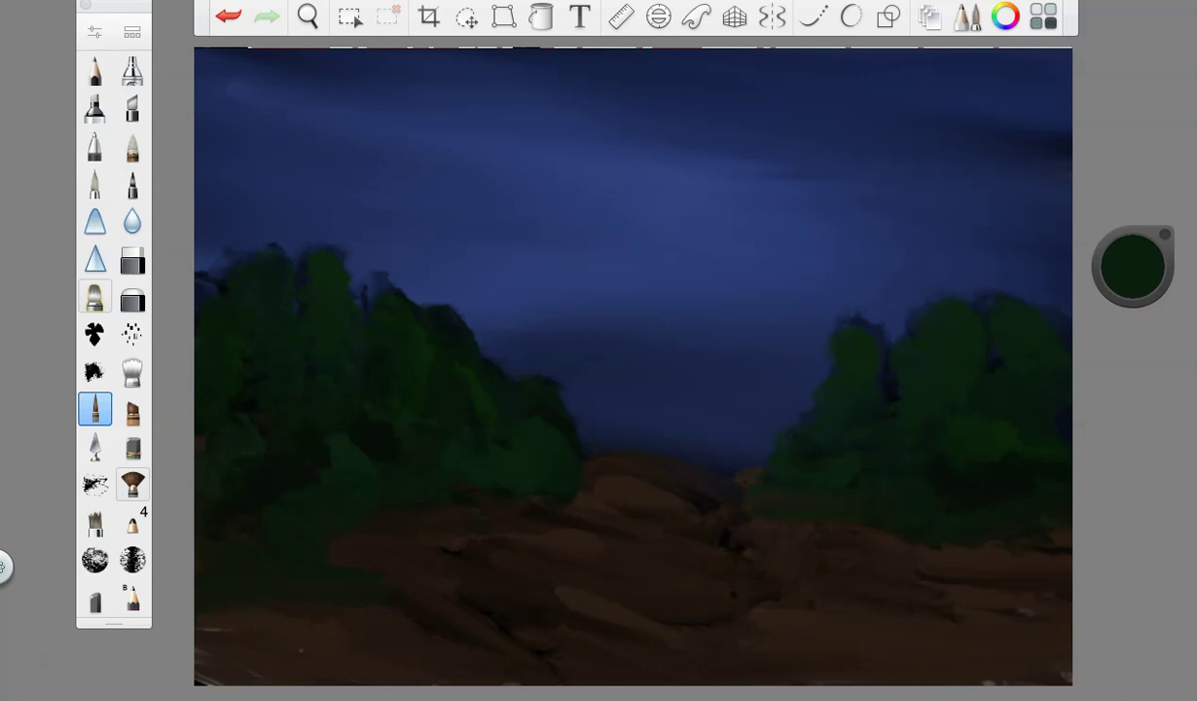
- Set the colour to white and the brush size to 23.4, and paint a round full moon near the top centre of the sky
left_click(1135, 255)
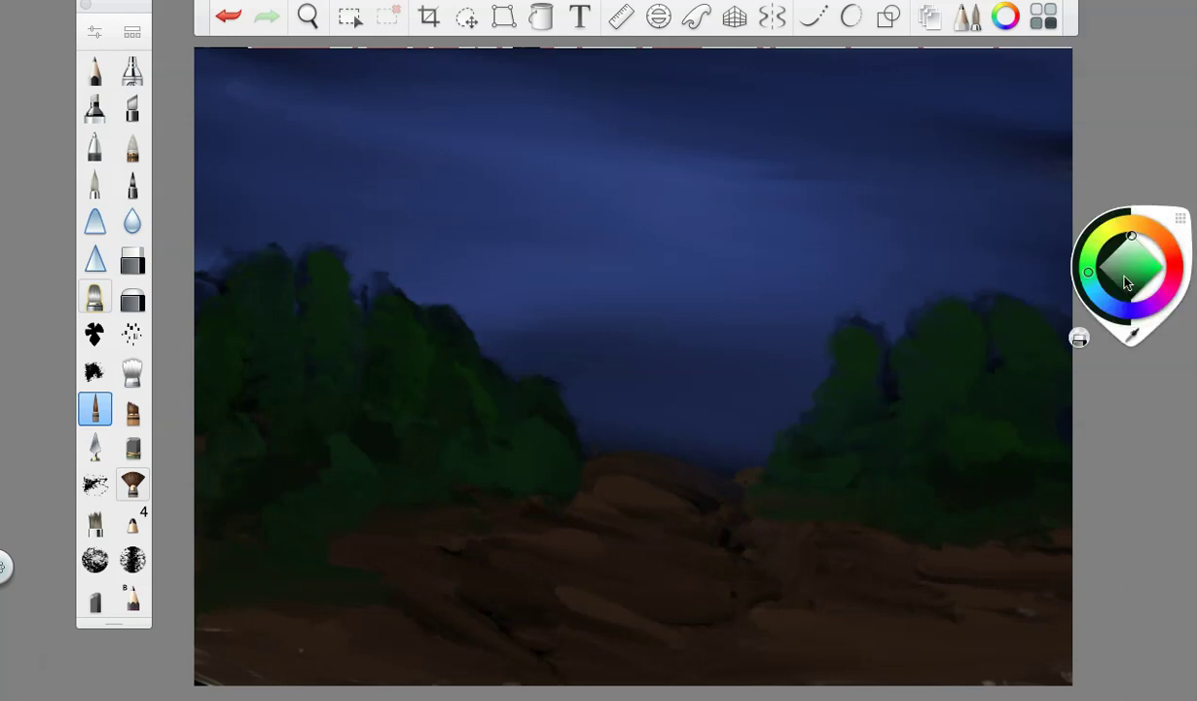
left_click(95, 33)
left_click_drag(548, 341, 517, 345)
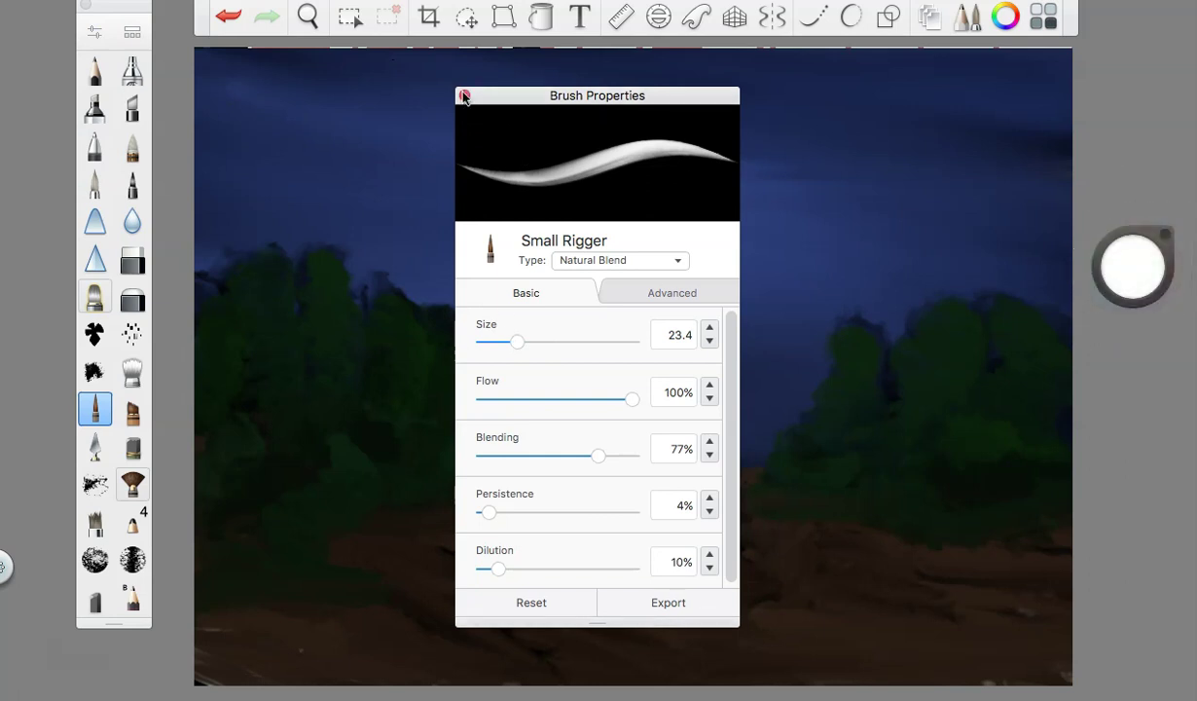
left_click(465, 95)
mouse_move(574, 122)
left_mouse_down()
mouse_move(599, 125)
mouse_move(603, 163)
mouse_move(554, 146)
mouse_move(559, 122)
mouse_move(580, 126)
mouse_move(570, 141)
mouse_move(574, 105)
mouse_move(619, 133)
mouse_move(590, 144)
mouse_move(611, 160)
mouse_move(569, 129)
mouse_move(545, 141)
mouse_move(566, 166)
mouse_move(545, 131)
left_mouse_up()
- Shade the moon's surface with grey patches, then brighten the brush colour back toward white
left_click(1109, 283)
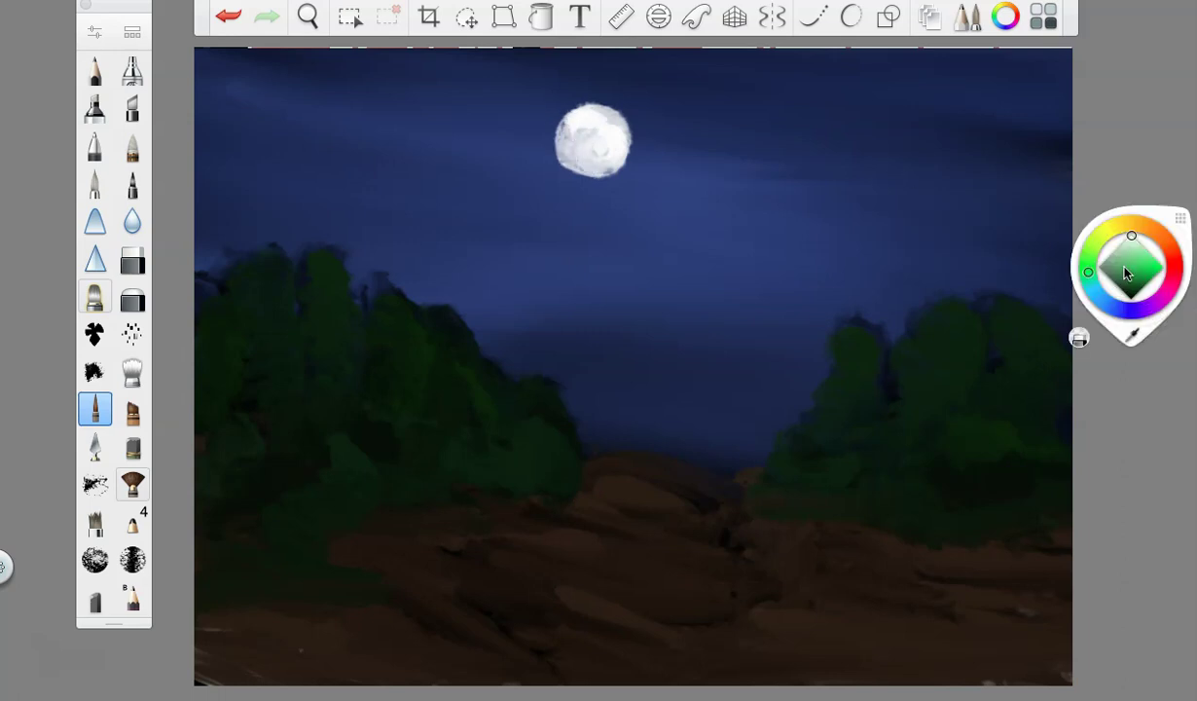
left_click_drag(1120, 282, 1119, 288)
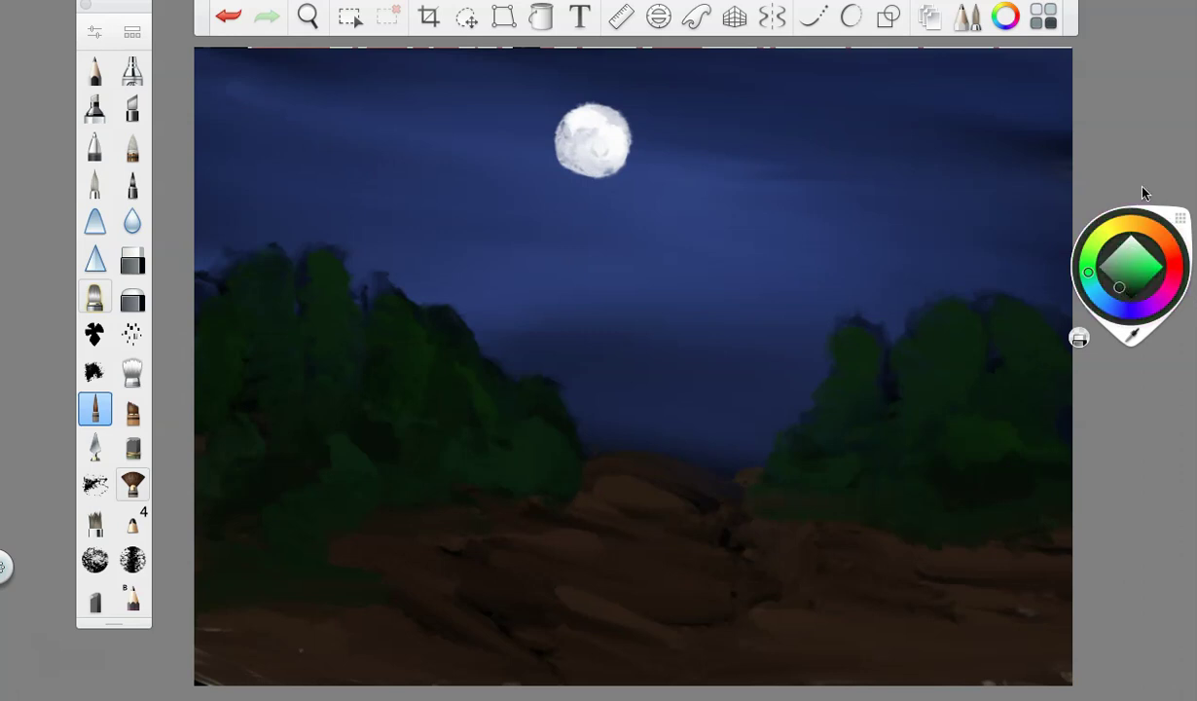
mouse_move(577, 141)
left_mouse_down()
mouse_move(574, 158)
mouse_move(580, 129)
mouse_move(587, 164)
left_mouse_up()
left_click_drag(1124, 285, 1134, 88)
left_click_drag(1123, 270, 1139, 92)
left_click_drag(1127, 268, 1131, 117)
- Reduce the brush size, dab light highlights over the moon's grey patches and undo the last stroke
left_click(94, 32)
left_click_drag(517, 341, 506, 343)
left_click(463, 96)
mouse_move(572, 107)
left_mouse_down()
mouse_move(595, 142)
mouse_move(570, 149)
left_mouse_up()
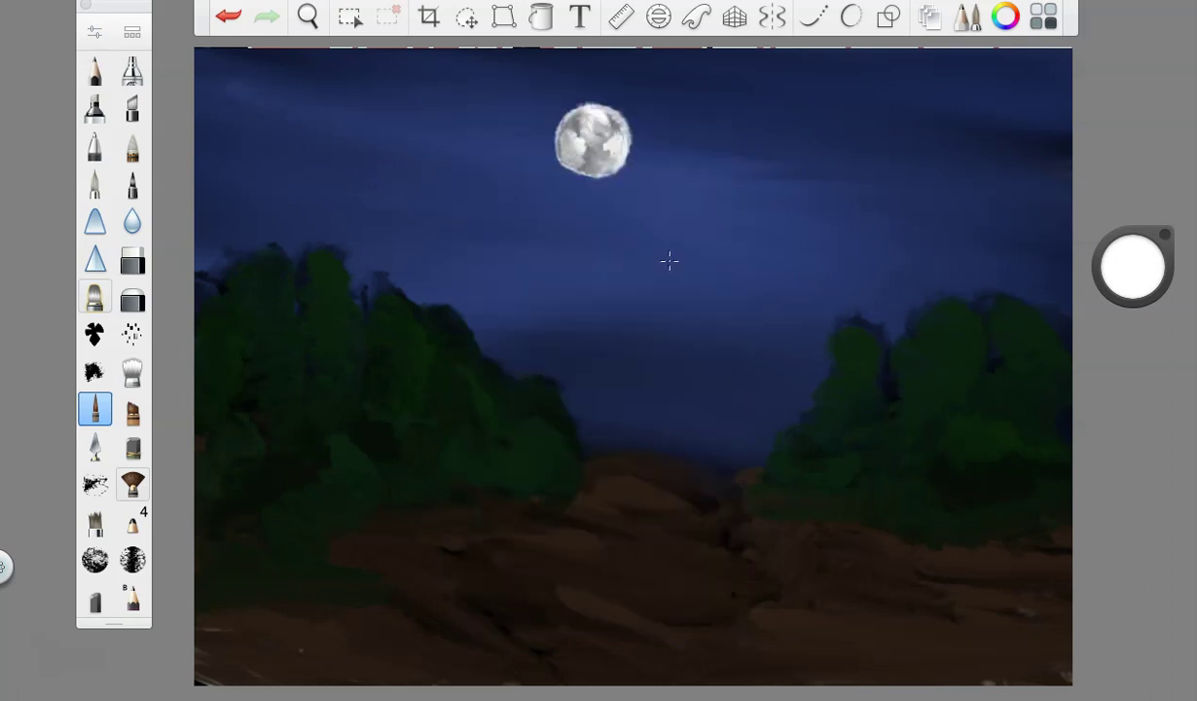
mouse_move(606, 127)
left_mouse_down()
mouse_move(593, 168)
mouse_move(567, 134)
left_mouse_up()
left_click(229, 17)
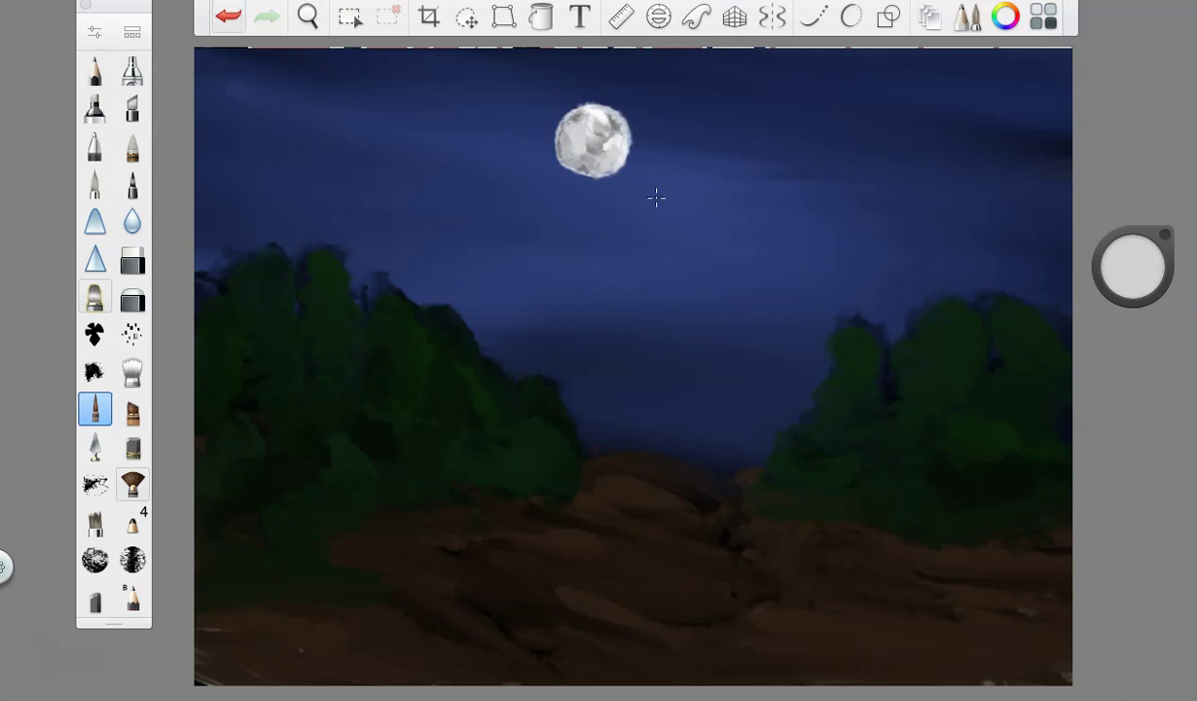
- Sample the ground brown, darken it to black and paint a dark path down the middle ground at brush size 41.5
left_click(1145, 279)
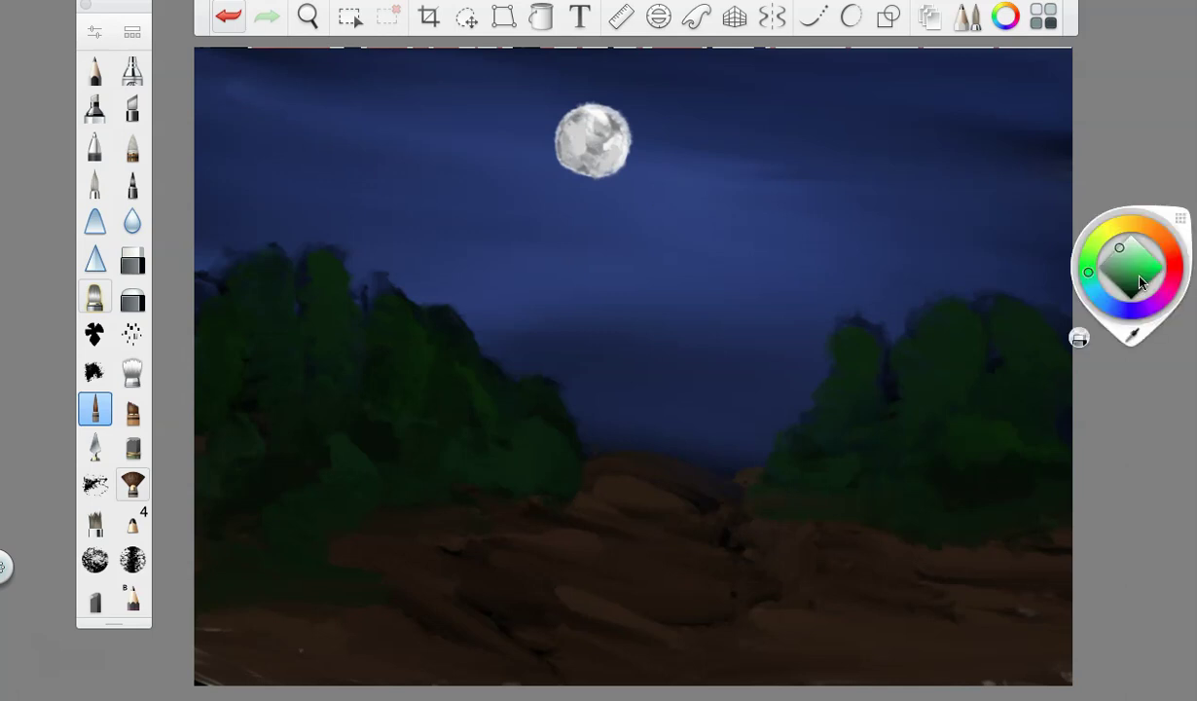
left_click(1134, 335)
left_click(635, 498)
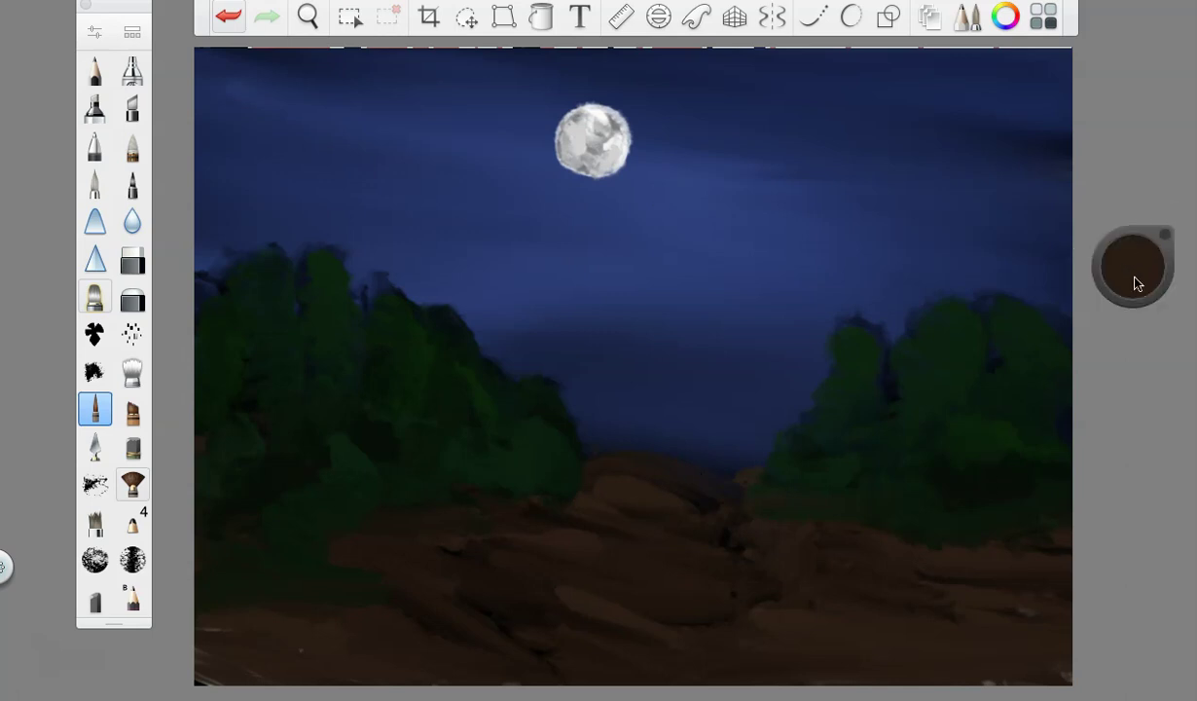
left_click_drag(1134, 274, 1120, 544)
left_click(96, 32)
left_click(543, 341)
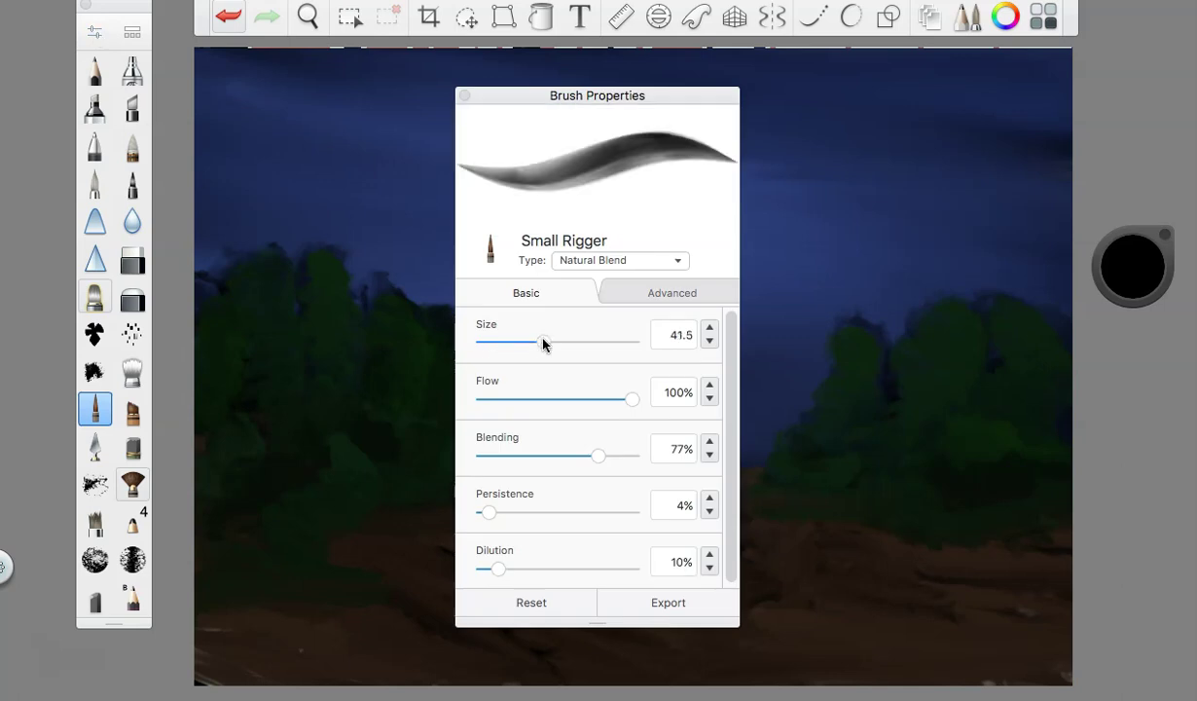
left_click(465, 95)
mouse_move(596, 457)
left_mouse_down()
mouse_move(715, 511)
mouse_move(527, 543)
mouse_move(612, 583)
mouse_move(449, 594)
mouse_move(703, 671)
mouse_move(417, 666)
mouse_move(697, 664)
mouse_move(837, 634)
left_mouse_up()
- Sample brown from the ground, lighten it and paint the banks along both sides of the dark path
left_click_drag(1139, 243, 1140, 290)
left_click(1141, 289)
left_click(1134, 335)
left_click(807, 535)
left_click(1141, 289)
left_click_drag(1137, 336, 911, 574)
mouse_move(1141, 271)
left_mouse_down()
mouse_move(1141, 201)
mouse_move(1141, 214)
left_mouse_up()
mouse_move(696, 455)
left_mouse_down()
mouse_move(871, 585)
mouse_move(908, 642)
mouse_move(823, 674)
mouse_move(745, 670)
left_mouse_up()
mouse_move(609, 459)
left_mouse_down()
mouse_move(465, 542)
mouse_move(466, 570)
mouse_move(416, 582)
mouse_move(389, 669)
mouse_move(419, 657)
mouse_move(254, 678)
mouse_move(410, 678)
mouse_move(314, 656)
left_mouse_up()
mouse_move(497, 530)
left_mouse_down()
mouse_move(477, 592)
mouse_move(369, 673)
left_mouse_up()
mouse_move(595, 472)
left_mouse_down()
mouse_move(419, 655)
mouse_move(436, 627)
left_mouse_up()
- Reduce the brush size and refine the path's left and right edges with brown strokes
left_click(95, 32)
left_click(515, 342)
left_click(464, 95)
mouse_move(652, 453)
left_mouse_down()
mouse_move(527, 585)
mouse_move(535, 565)
mouse_move(550, 578)
mouse_move(463, 656)
mouse_move(608, 483)
mouse_move(573, 542)
mouse_move(450, 664)
mouse_move(541, 544)
left_mouse_up()
mouse_move(693, 476)
left_mouse_down()
mouse_move(756, 546)
mouse_move(752, 592)
mouse_move(720, 541)
mouse_move(728, 650)
left_mouse_up()
- Adjust the brown and blend more strokes along the path's right edge and across to the left bank
left_click_drag(1132, 266, 1083, 288)
mouse_move(715, 494)
left_mouse_down()
mouse_move(734, 640)
mouse_move(713, 662)
left_mouse_up()
mouse_move(718, 559)
left_mouse_down()
mouse_move(697, 477)
mouse_move(724, 470)
mouse_move(673, 473)
mouse_move(601, 531)
mouse_move(565, 592)
mouse_move(436, 673)
mouse_move(406, 558)
left_mouse_up()
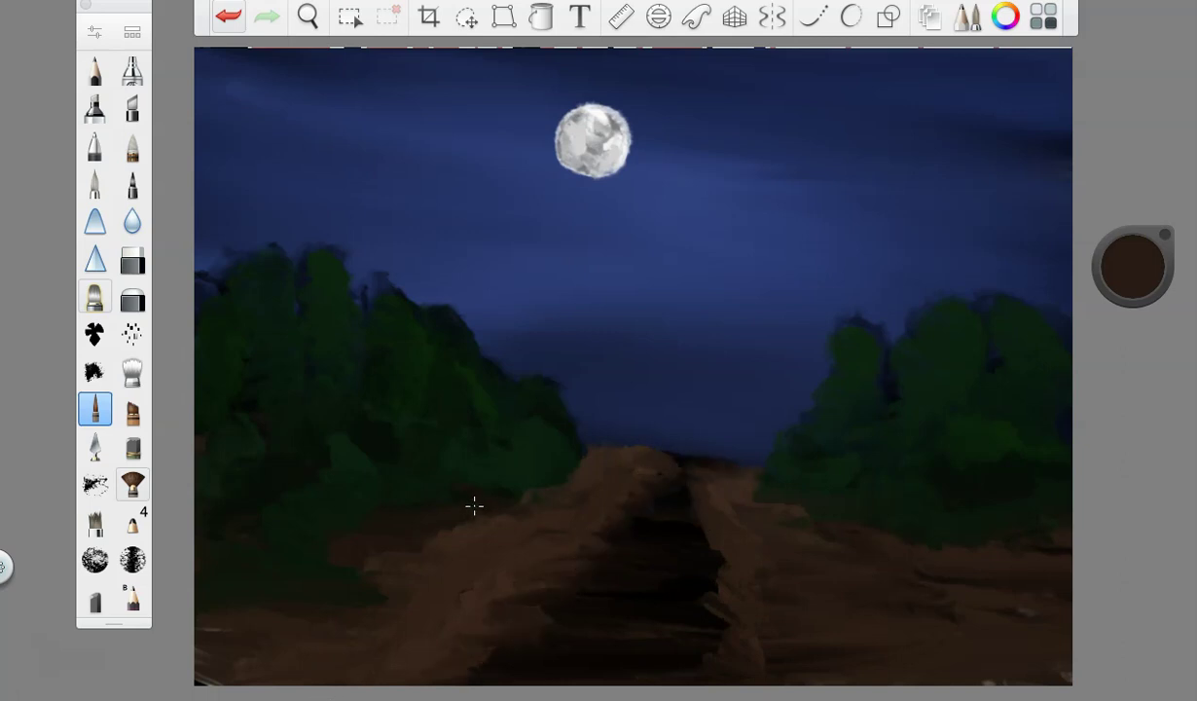
- Darken the colour to black and paint a solid creature head shape in the sky, just below and to the right of the moon
left_click_drag(1154, 285, 1122, 459)
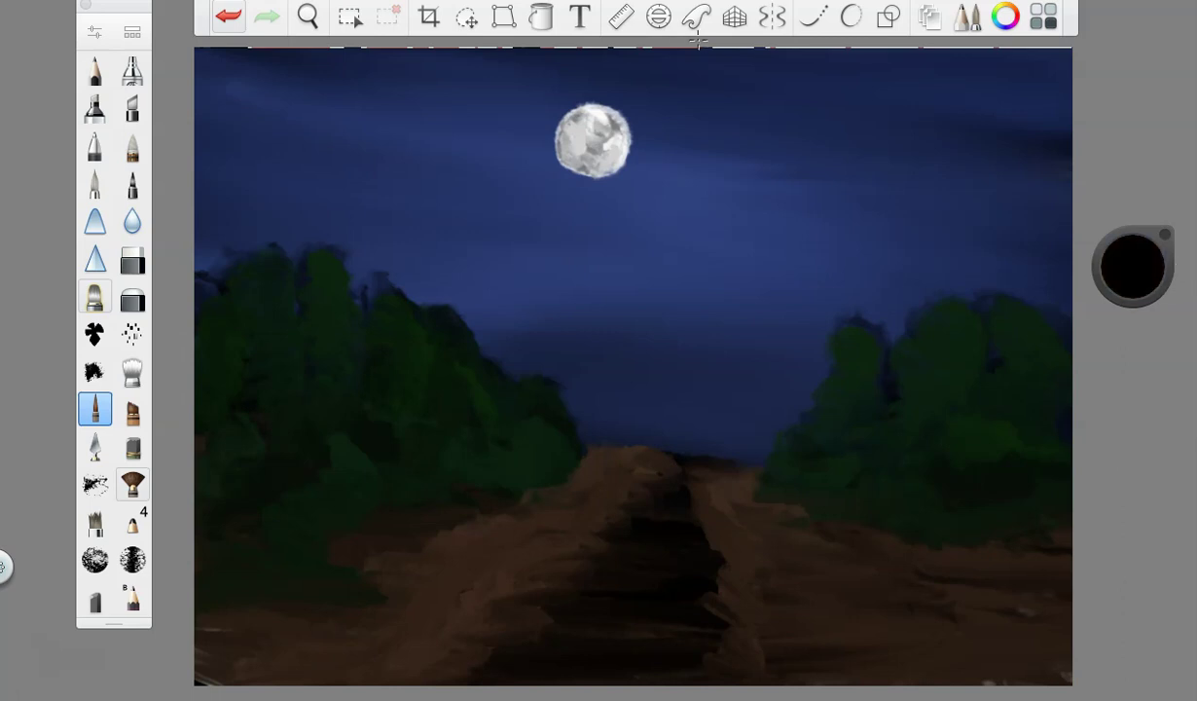
left_click(92, 31)
left_click(465, 95)
mouse_move(656, 183)
left_mouse_down()
mouse_move(715, 214)
mouse_move(661, 197)
mouse_move(704, 236)
mouse_move(697, 204)
mouse_move(657, 216)
mouse_move(687, 224)
mouse_move(698, 209)
mouse_move(661, 207)
mouse_move(712, 210)
mouse_move(650, 212)
mouse_move(697, 225)
mouse_move(654, 270)
mouse_move(699, 234)
mouse_move(657, 263)
mouse_move(656, 222)
mouse_move(647, 229)
mouse_move(665, 178)
mouse_move(658, 189)
mouse_move(688, 176)
mouse_move(717, 215)
mouse_move(683, 191)
mouse_move(712, 183)
mouse_move(716, 240)
mouse_move(705, 176)
mouse_move(735, 203)
mouse_move(729, 243)
left_mouse_up()
left_click(229, 18)
mouse_move(671, 183)
left_mouse_down()
mouse_move(731, 208)
mouse_move(703, 261)
mouse_move(710, 225)
mouse_move(686, 183)
mouse_move(710, 180)
mouse_move(657, 171)
mouse_move(644, 185)
mouse_move(640, 242)
left_mouse_up()
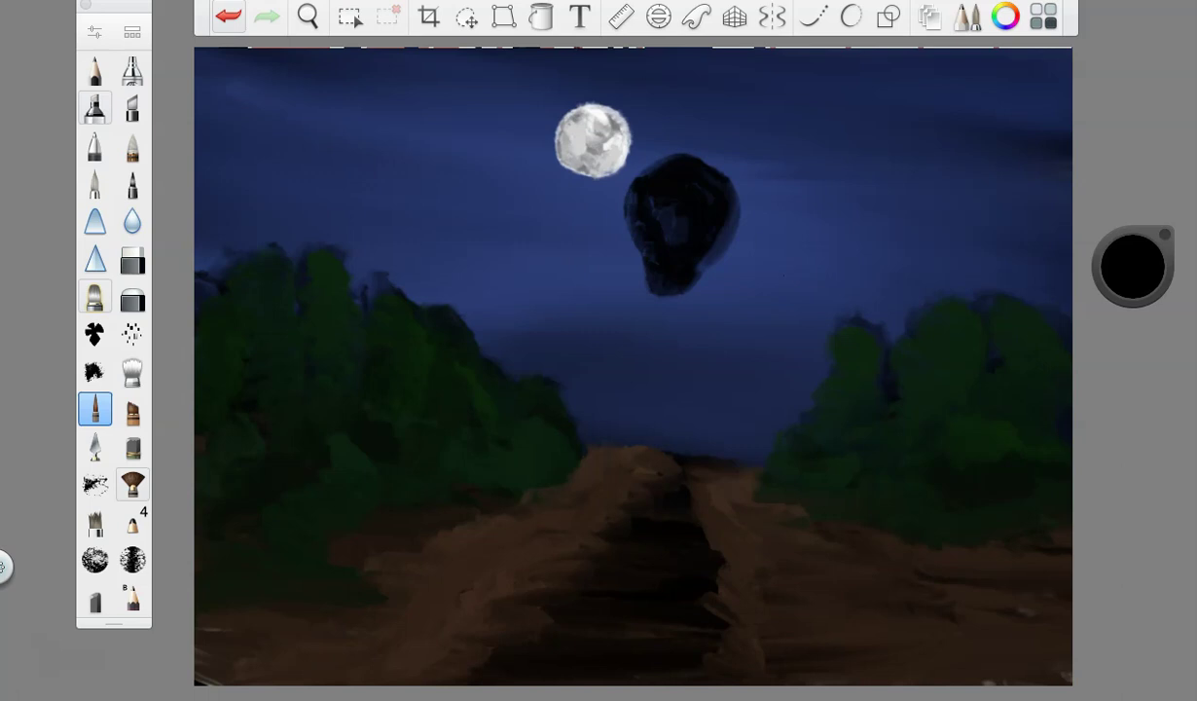
- Choose a dark red, set the brush size to 17.6 and paint the left side of the black head
left_click(1129, 272)
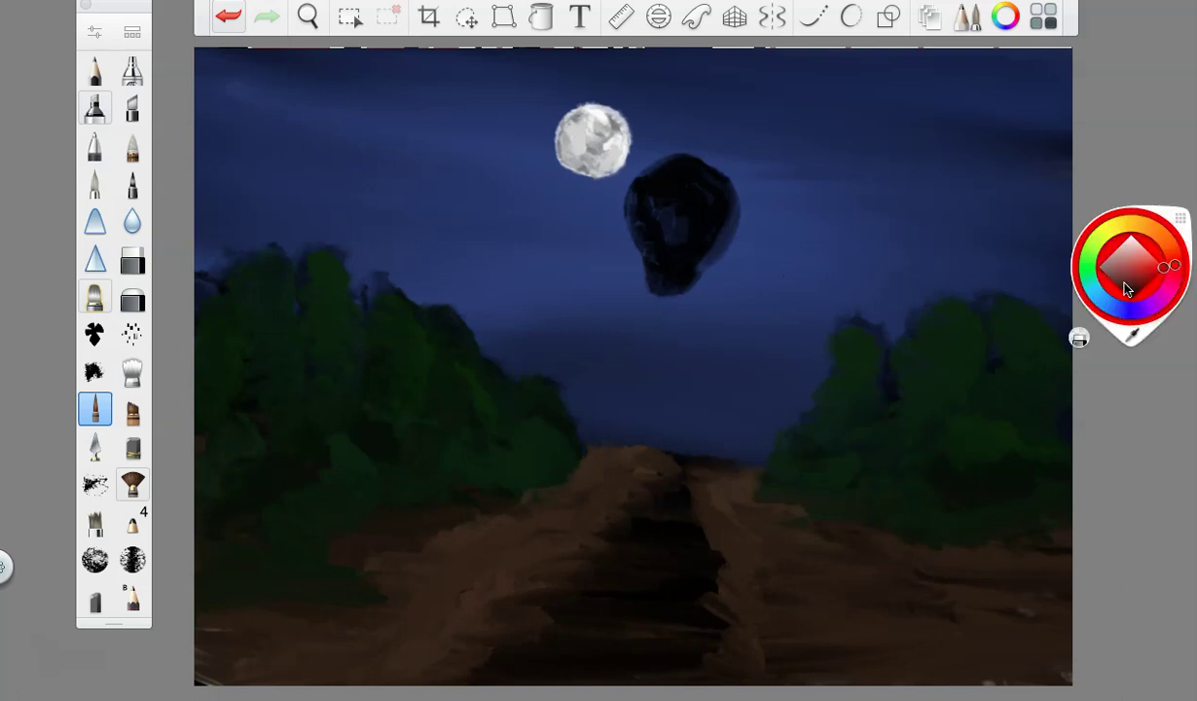
left_click(1133, 290)
mouse_move(1068, 697)
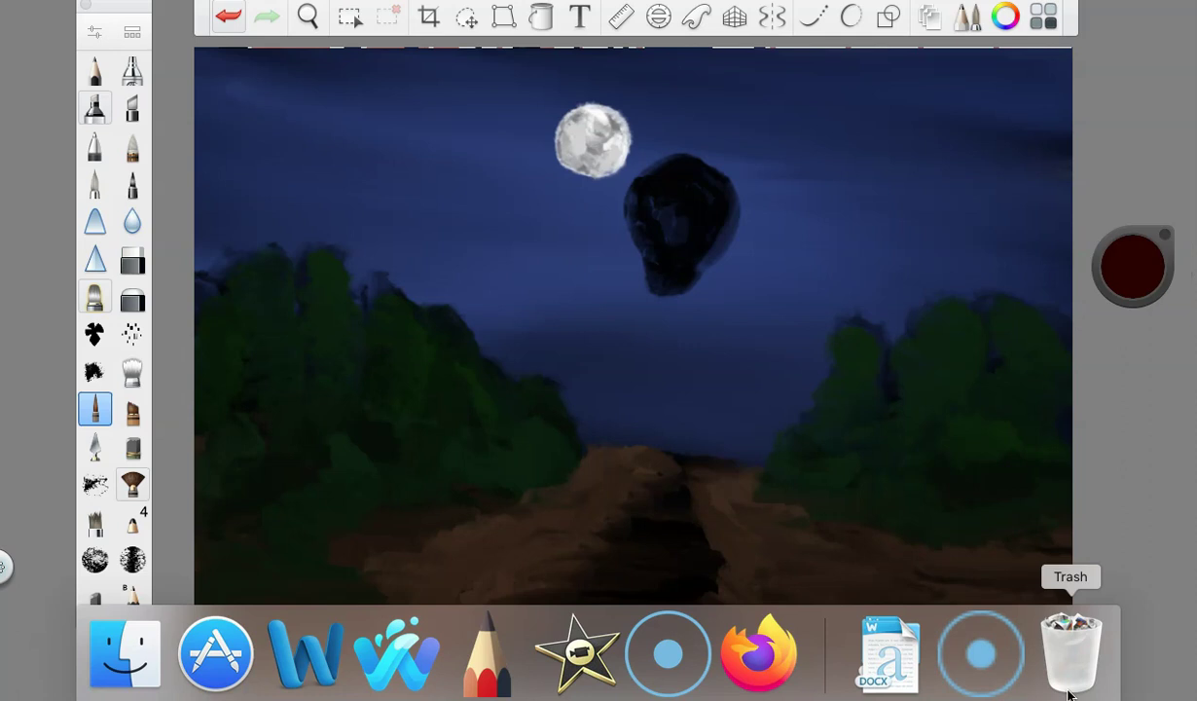
left_click(95, 33)
left_click(509, 341)
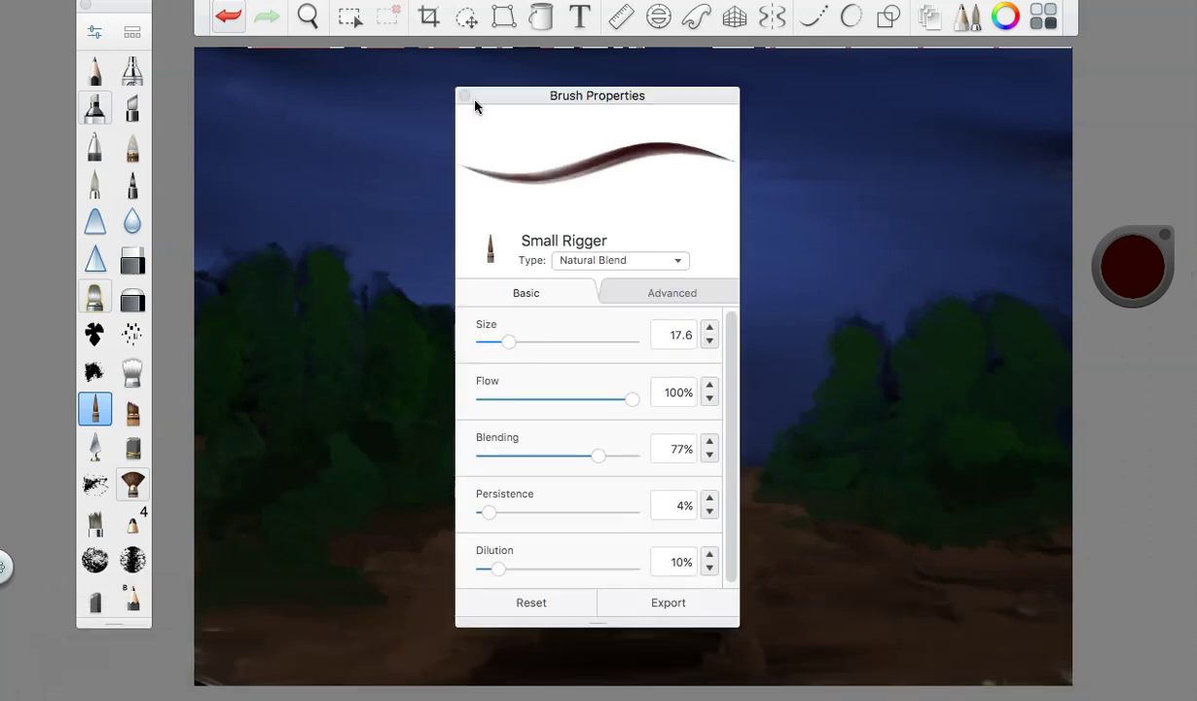
left_click(465, 95)
left_click_drag(639, 208, 672, 164)
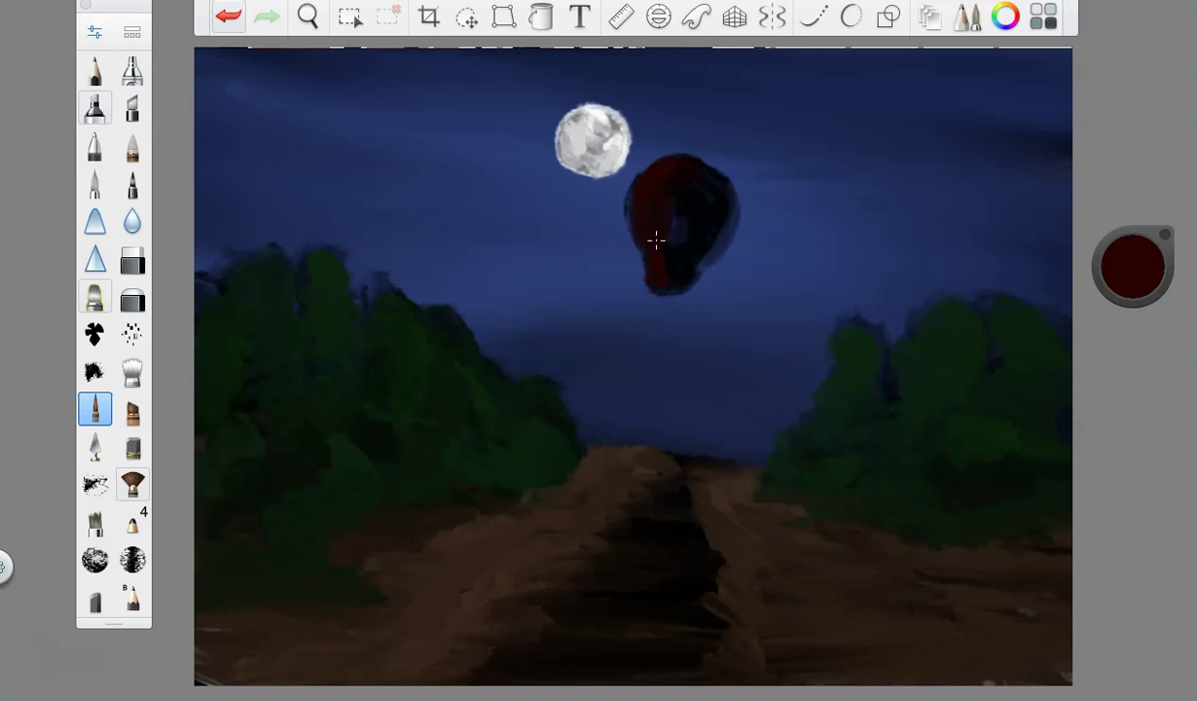
- Paint a long dark red leg curving from the head over the left trees to the ground, and shade its underside with near-black red
mouse_move(643, 256)
left_mouse_down()
mouse_move(624, 295)
mouse_move(582, 316)
left_mouse_up()
left_click_drag(487, 338, 463, 338)
mouse_move(611, 294)
left_mouse_down()
mouse_move(553, 326)
mouse_move(375, 356)
left_mouse_up()
mouse_move(274, 509)
left_mouse_down()
mouse_move(275, 625)
mouse_move(322, 637)
left_mouse_up()
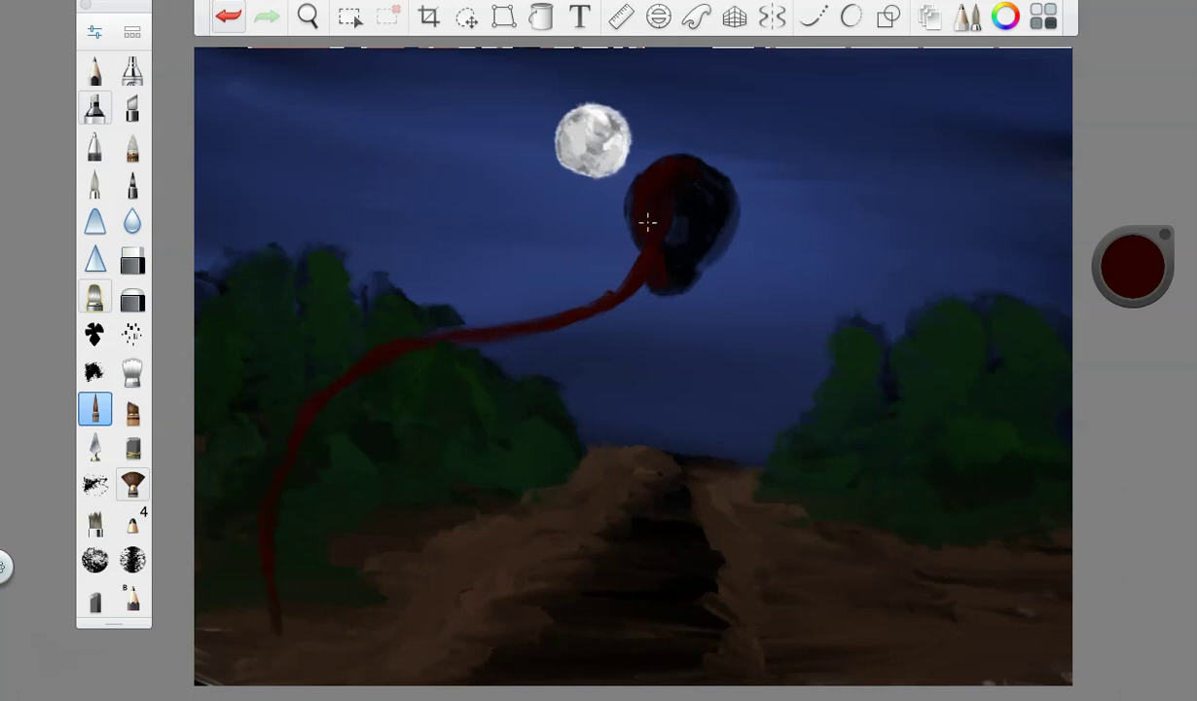
left_click_drag(1158, 253, 1090, 311)
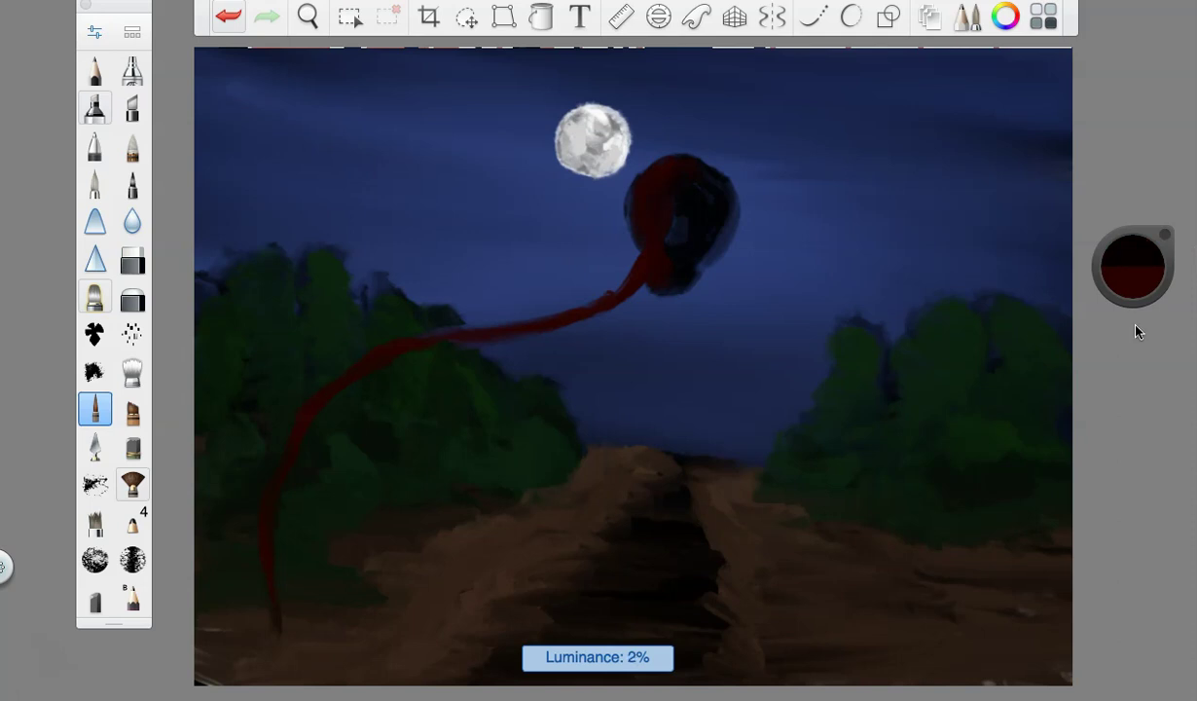
mouse_move(641, 273)
left_mouse_down()
mouse_move(596, 314)
mouse_move(370, 365)
mouse_move(305, 446)
mouse_move(273, 605)
mouse_move(292, 637)
left_mouse_up()
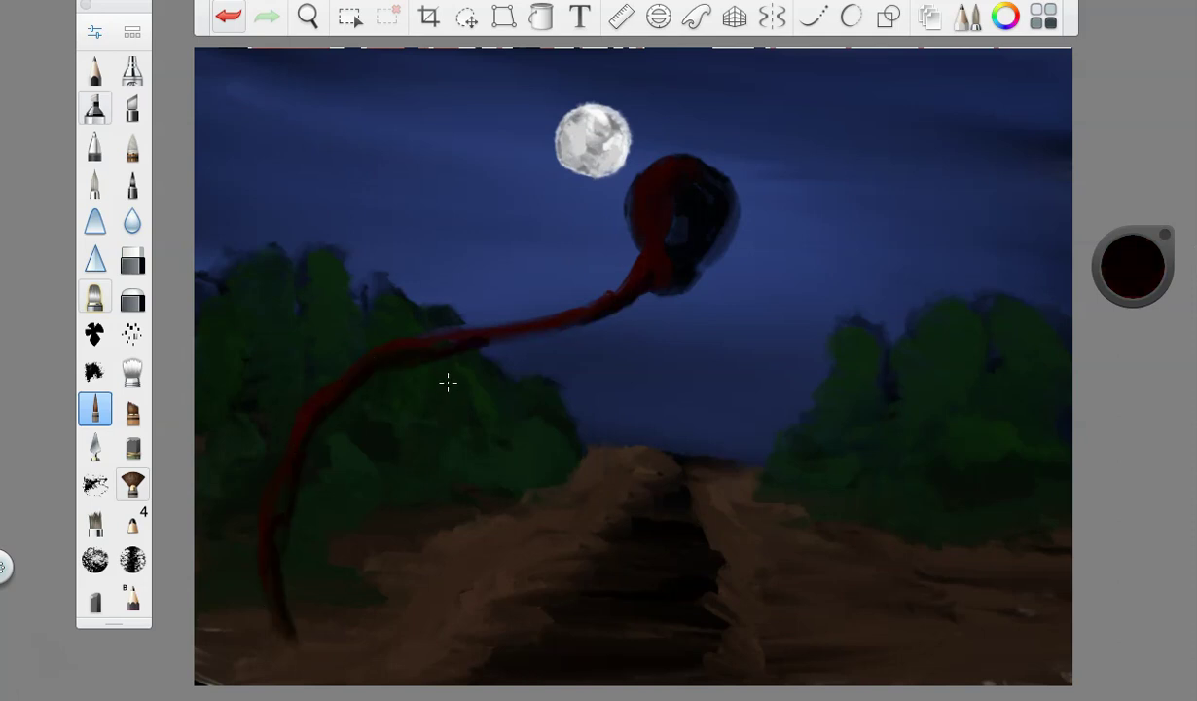
- Lighten the colour back to dark red and paint a second long leg arching from the head over the right trees to the ground
left_click(1129, 246)
mouse_move(672, 248)
left_mouse_down()
mouse_move(691, 292)
mouse_move(861, 377)
mouse_move(960, 578)
mouse_move(959, 642)
left_mouse_up()
mouse_move(686, 227)
left_mouse_down()
mouse_move(705, 287)
mouse_move(730, 308)
left_mouse_up()
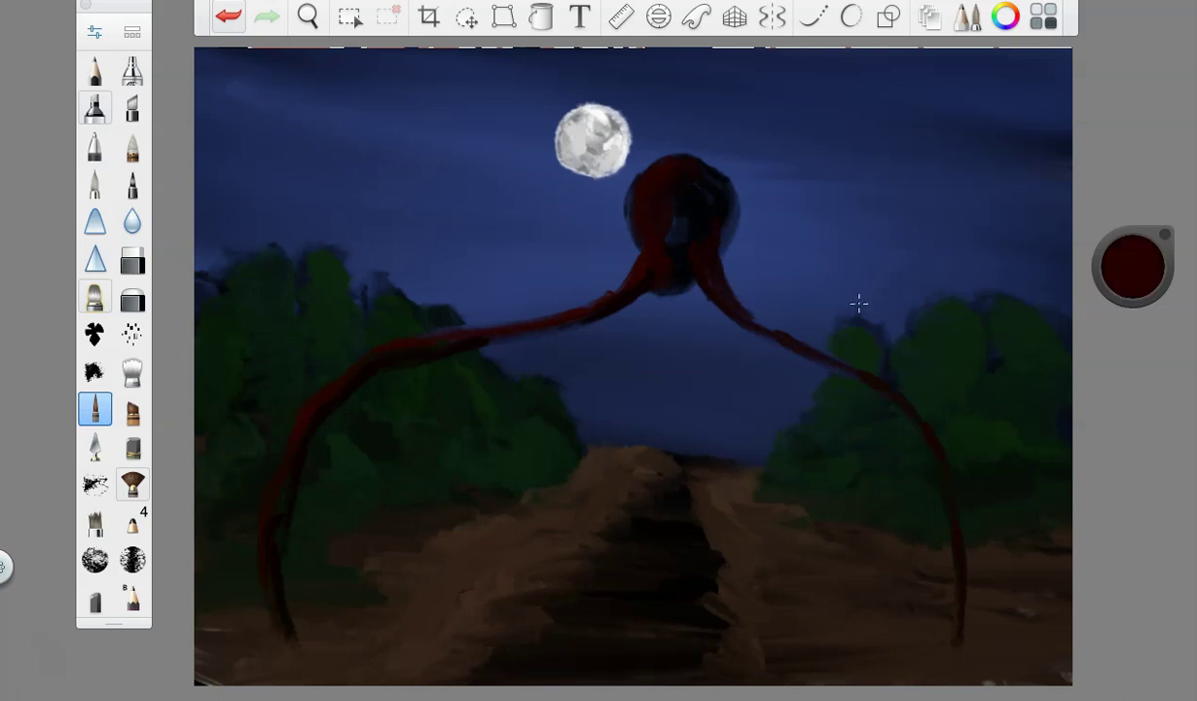
mouse_move(688, 233)
left_mouse_down()
mouse_move(796, 350)
mouse_move(868, 364)
mouse_move(966, 638)
left_mouse_up()
- Raise the red's luminance to about 17% and paint a ring around the head's edge, leaving the centre dark
left_click_drag(1091, 257, 1102, 197)
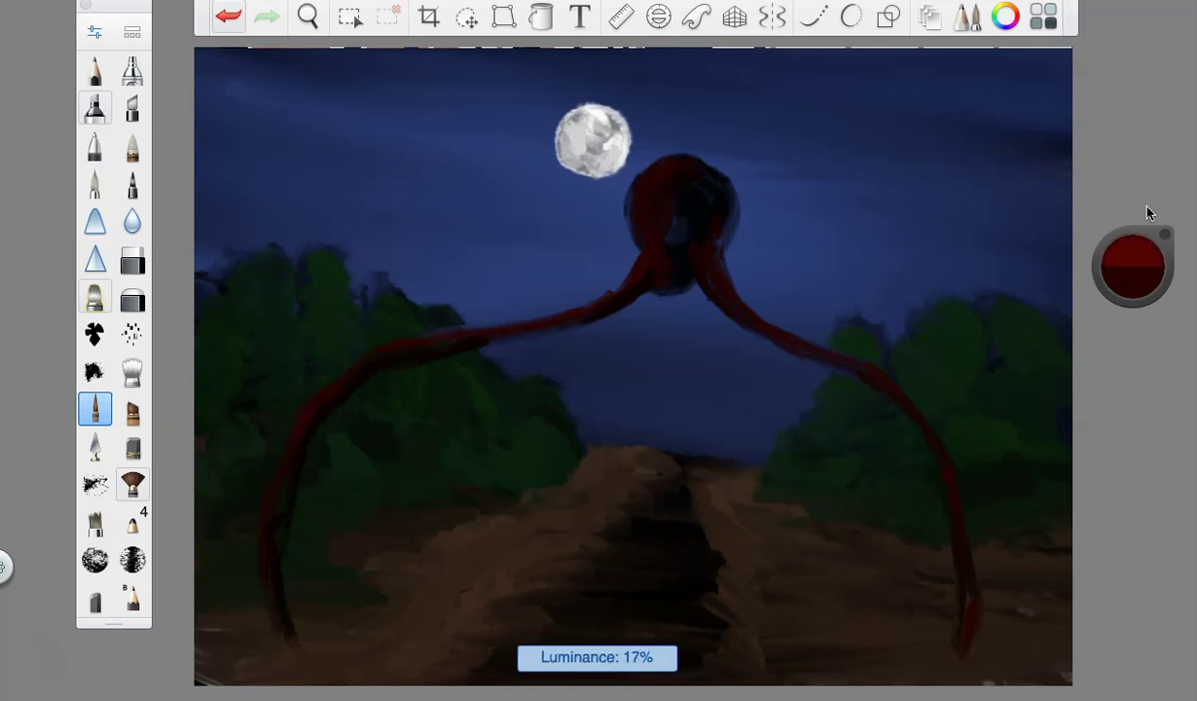
left_click_drag(678, 162, 652, 201)
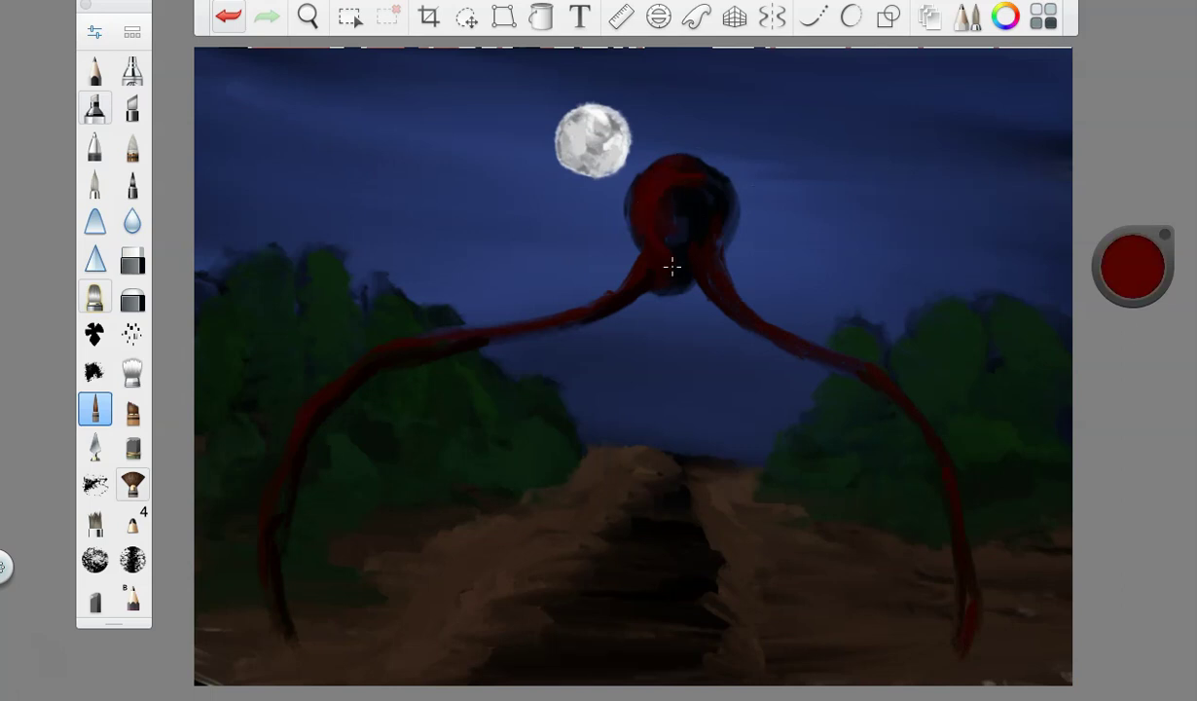
mouse_move(710, 191)
left_mouse_down()
mouse_move(712, 231)
mouse_move(714, 185)
mouse_move(713, 275)
left_mouse_up()
left_click_drag(693, 167, 674, 161)
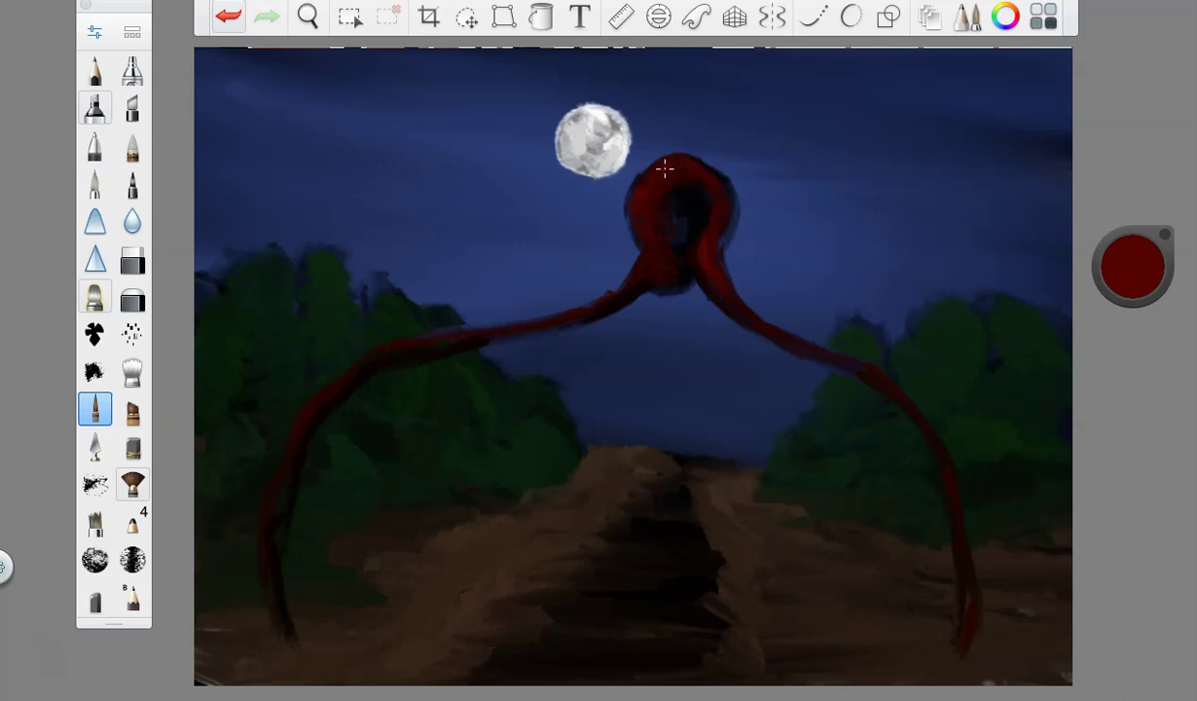
- Brighten the red, reduce the brush size and paint highlights around the head's rim and along the upper parts of both legs
left_click_drag(1134, 247, 1136, 161)
left_click(95, 33)
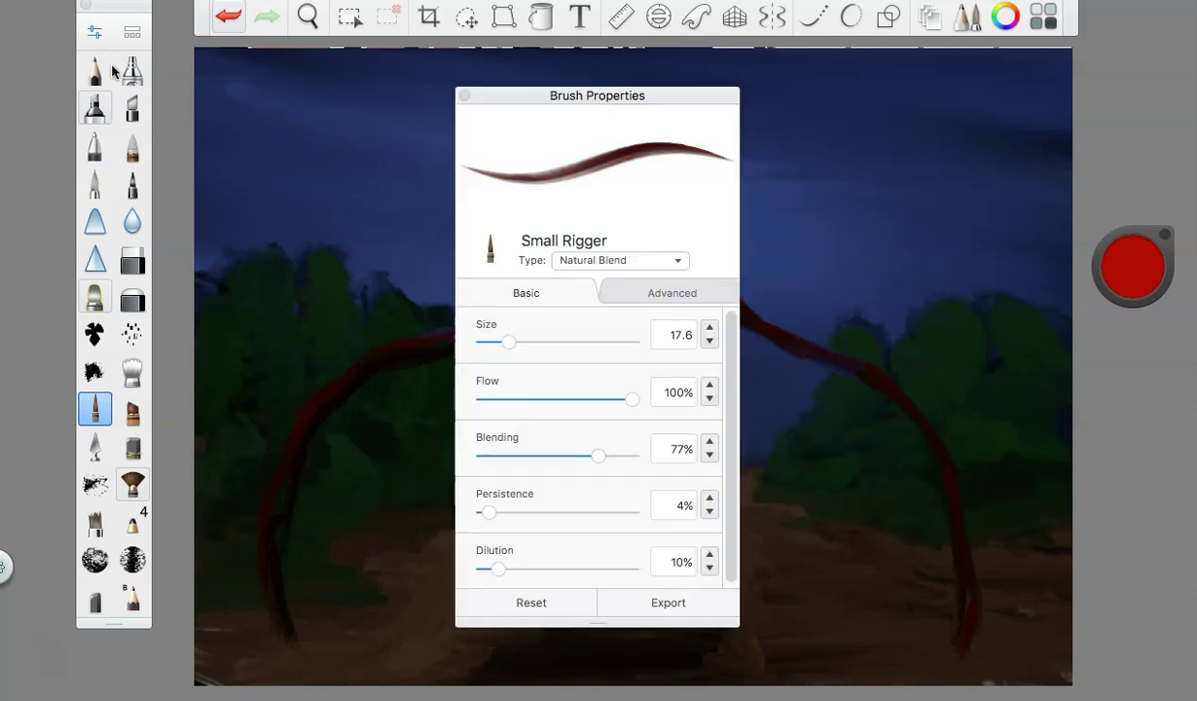
left_click_drag(500, 354, 495, 347)
left_click(464, 95)
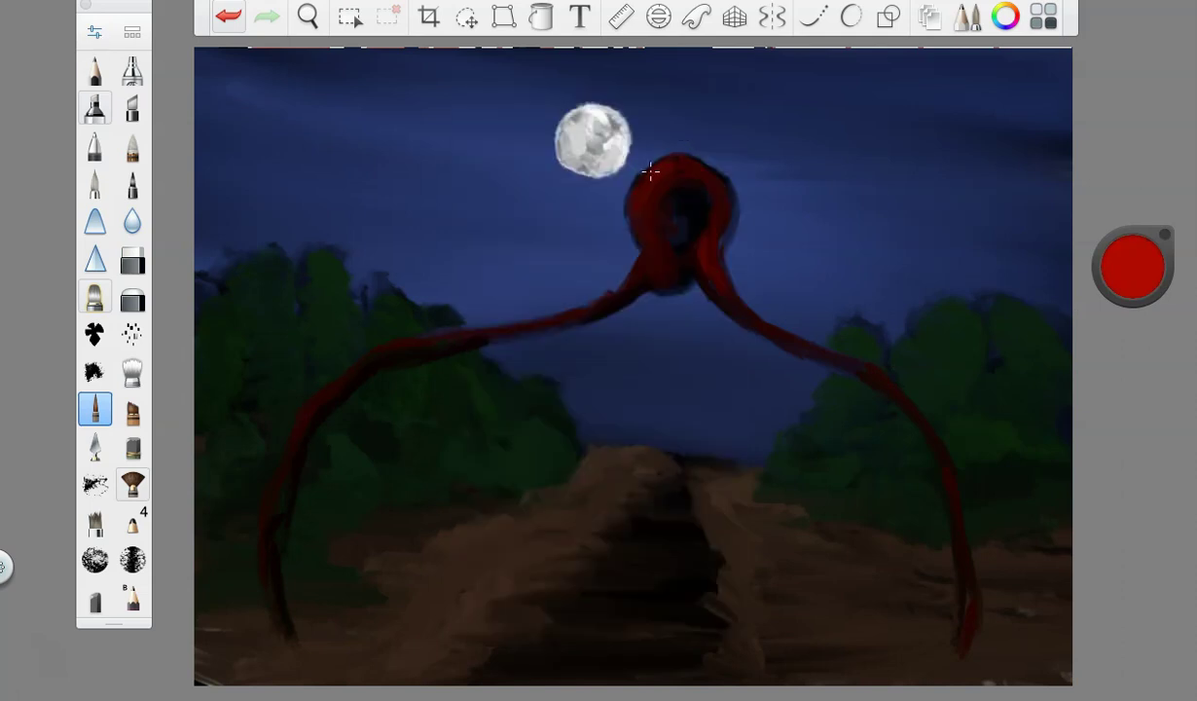
mouse_move(645, 258)
left_mouse_down()
mouse_move(669, 173)
mouse_move(719, 194)
mouse_move(716, 226)
mouse_move(726, 207)
mouse_move(715, 191)
mouse_move(736, 294)
left_mouse_up()
left_click_drag(724, 192, 689, 163)
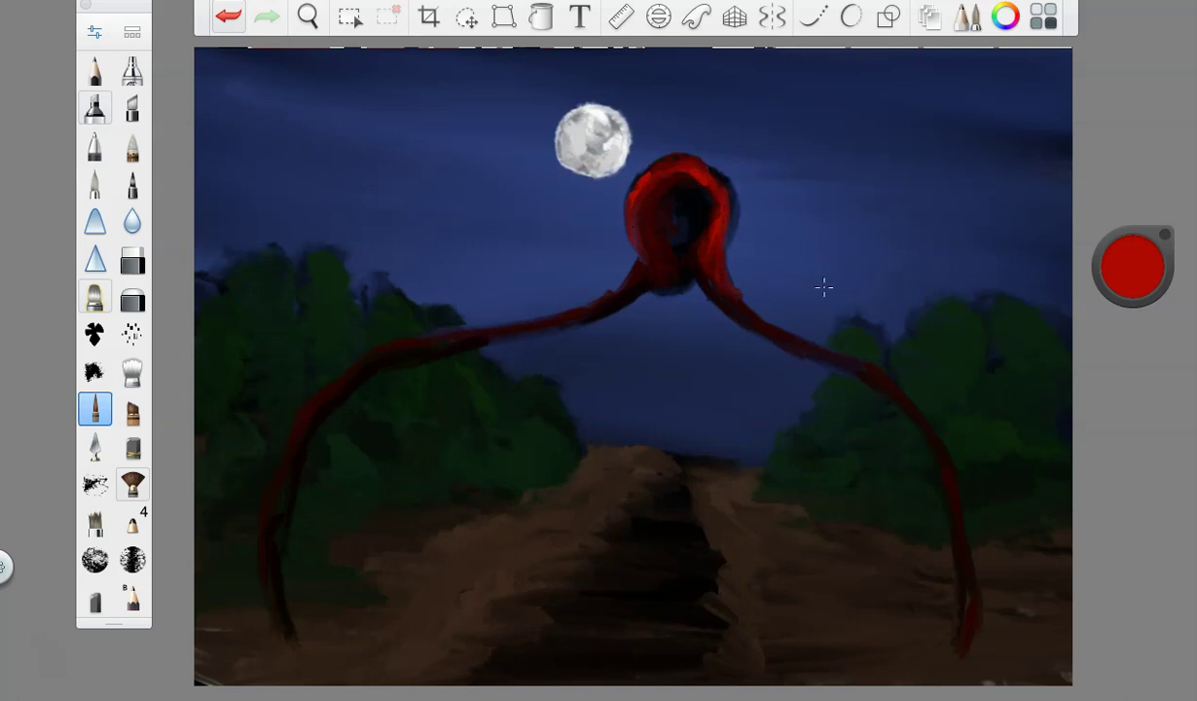
mouse_move(634, 211)
left_mouse_down()
mouse_move(644, 256)
mouse_move(631, 291)
mouse_move(637, 226)
left_mouse_up()
mouse_move(618, 286)
left_mouse_down()
mouse_move(594, 310)
mouse_move(433, 337)
left_mouse_up()
left_click_drag(716, 278, 817, 343)
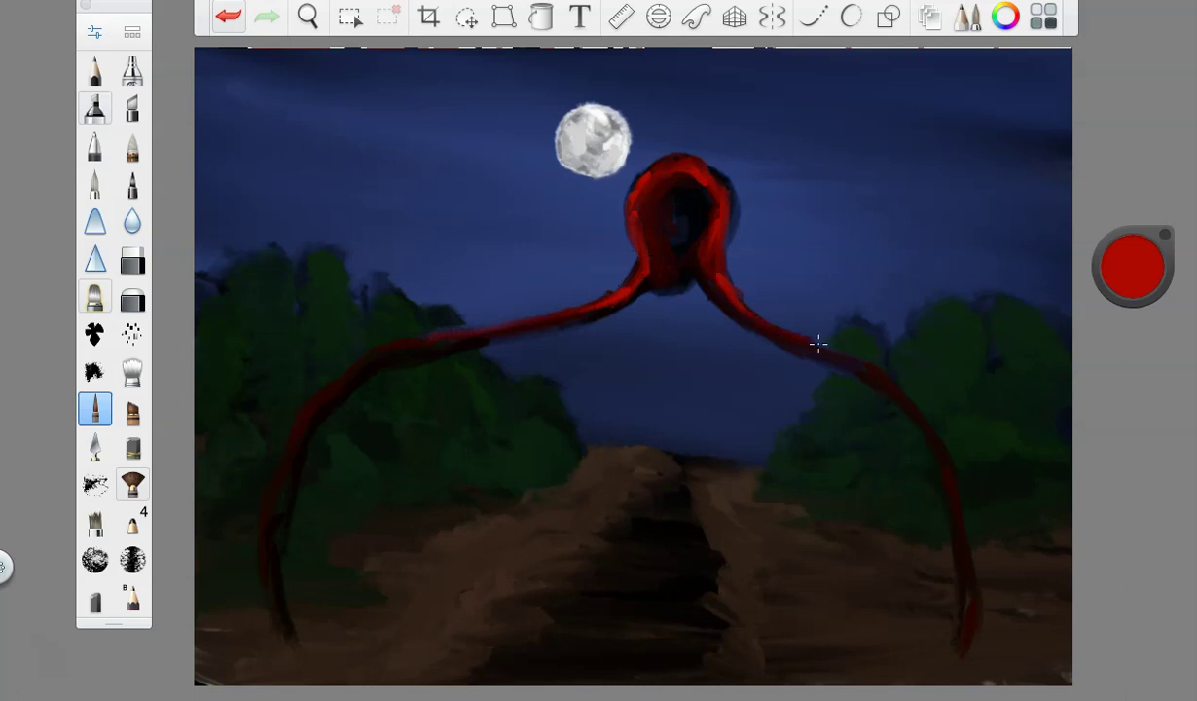
- Choose white and paint an oval eye in the dark centre of the head
left_click(1131, 265)
left_click(1131, 237)
mouse_move(681, 193)
left_mouse_down()
mouse_move(687, 219)
mouse_move(688, 193)
mouse_move(672, 229)
mouse_move(662, 195)
mouse_move(671, 226)
mouse_move(692, 189)
mouse_move(666, 220)
mouse_move(671, 195)
left_mouse_up()
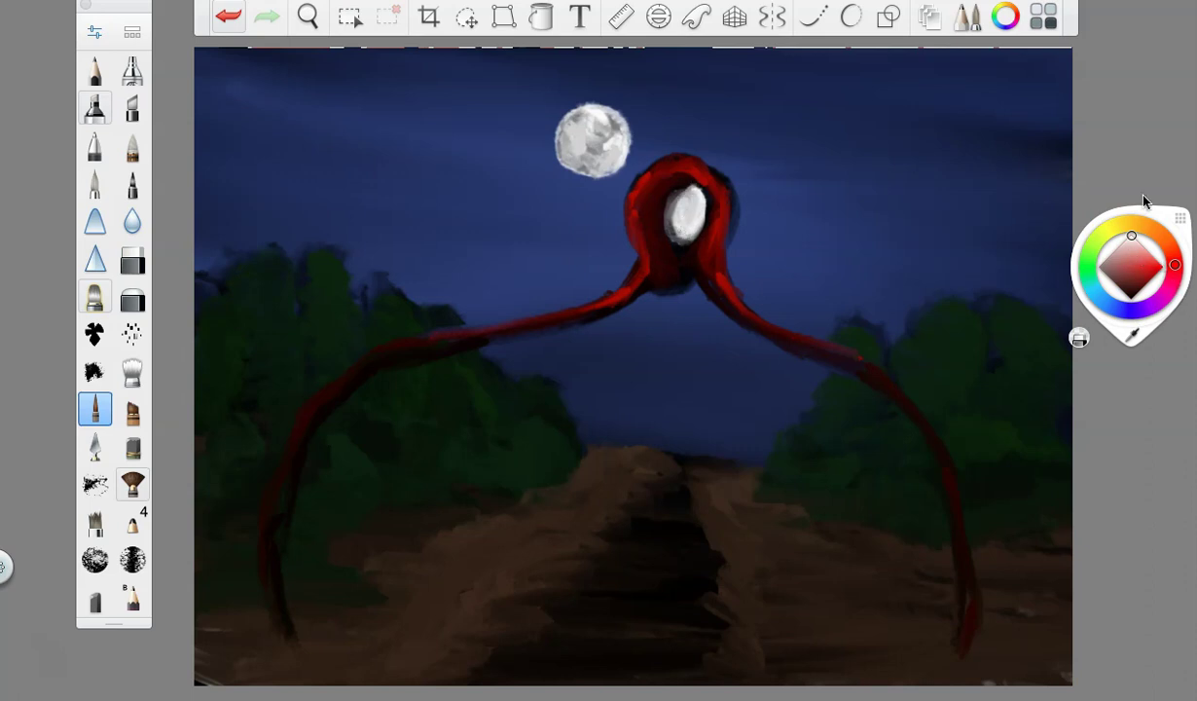
- Paint a bright blue iris over the white eye, with a black pupil and a small white highlight
left_click(1109, 305)
mouse_move(686, 199)
left_mouse_down()
mouse_move(693, 224)
mouse_move(679, 204)
mouse_move(689, 201)
left_mouse_up()
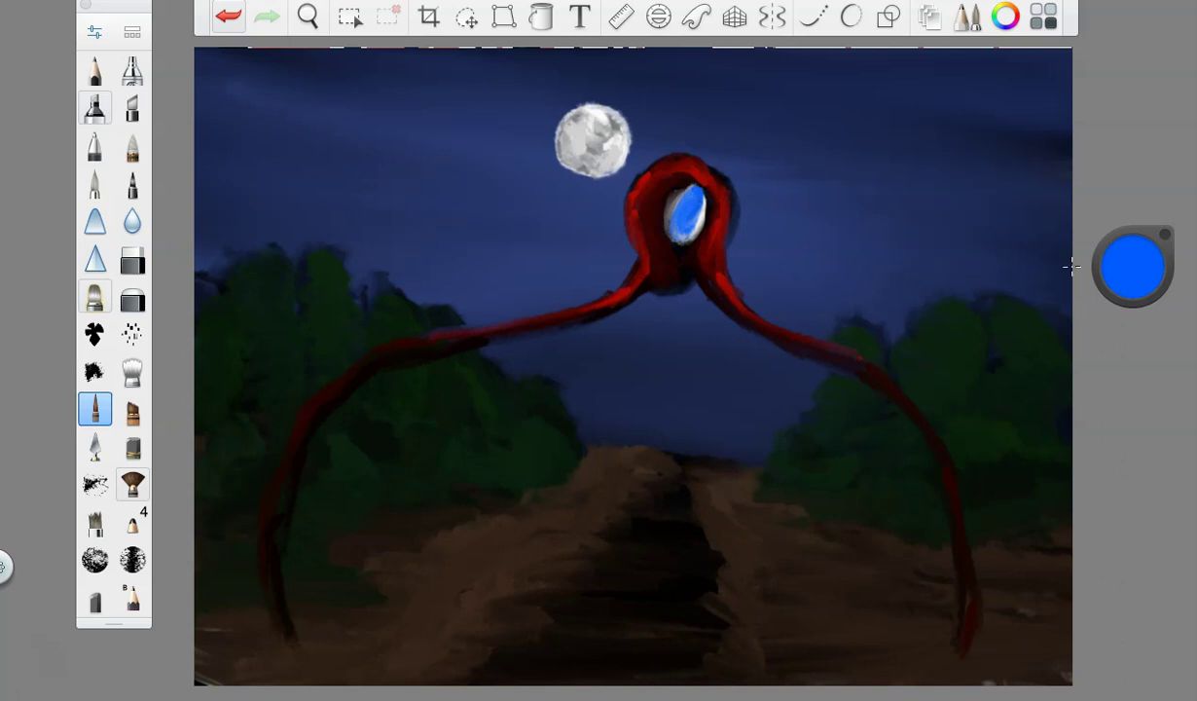
left_click_drag(673, 215, 679, 230)
left_click_drag(1132, 267, 1129, 681)
mouse_move(693, 199)
left_mouse_down()
mouse_move(684, 222)
mouse_move(654, 200)
mouse_move(649, 212)
mouse_move(680, 225)
left_mouse_up()
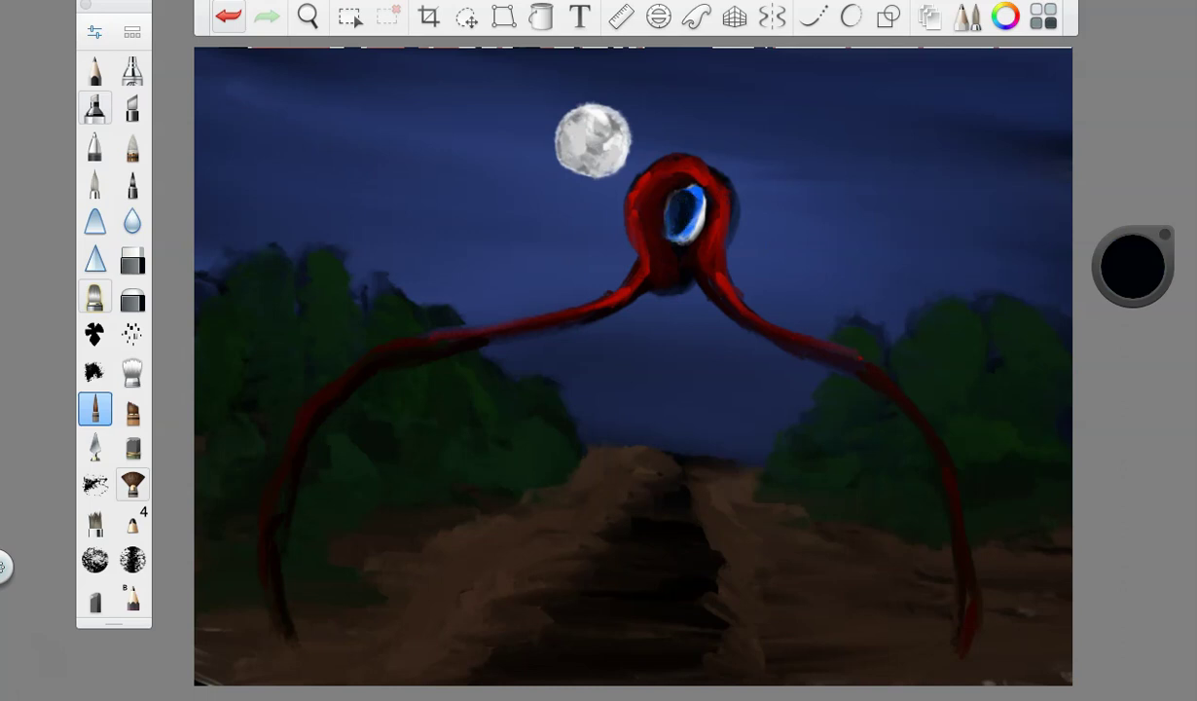
left_click(1132, 267)
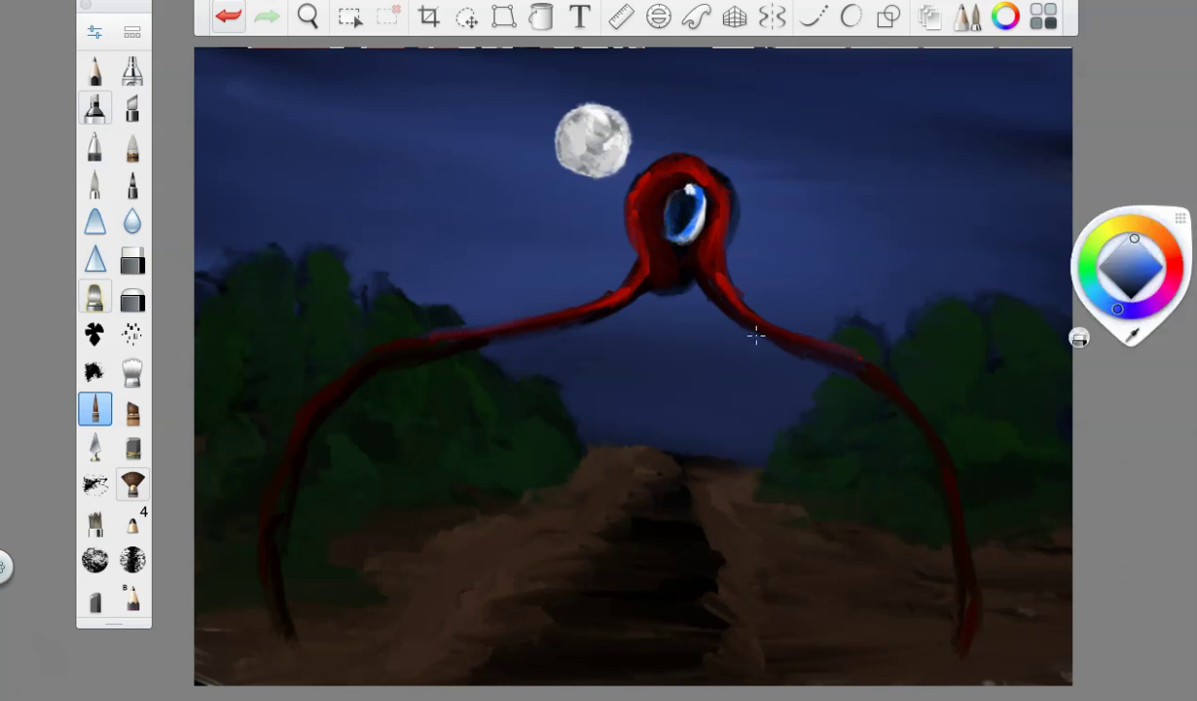
- Choose a saturated red, set the brush size to 11.7 and paint wavy tendrils hanging from beneath the head
left_click(1176, 266)
left_click(1154, 274)
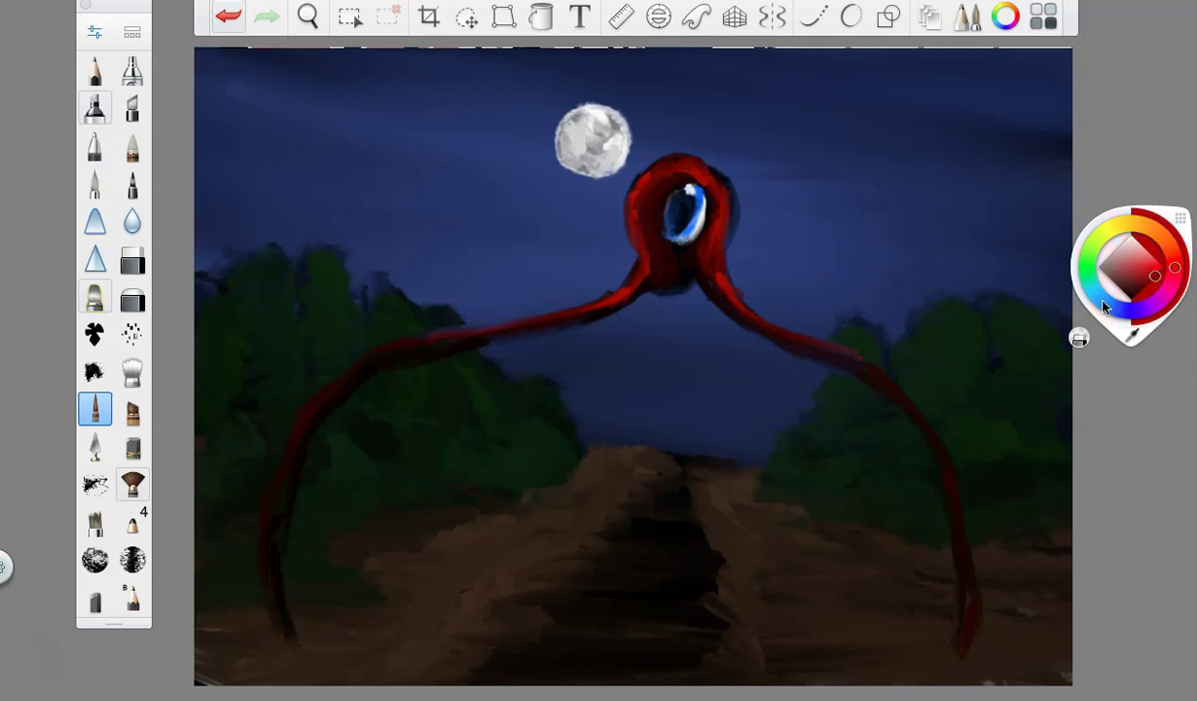
left_click(96, 32)
left_click(499, 343)
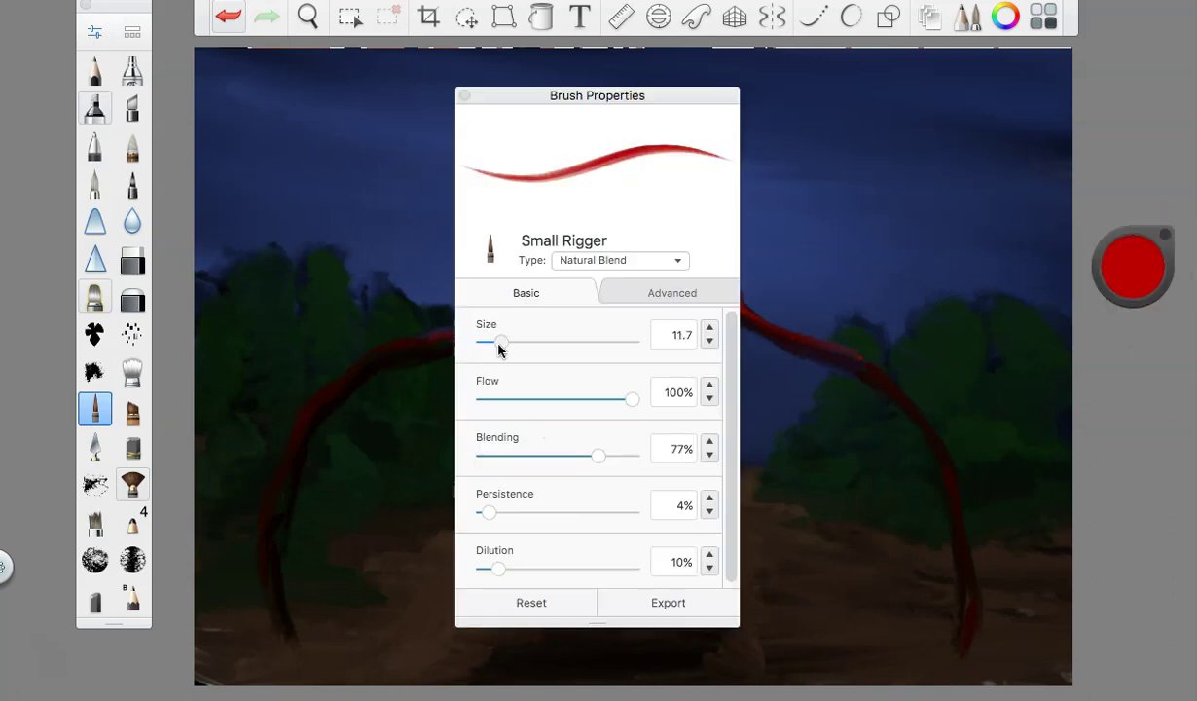
left_click(465, 95)
mouse_move(651, 286)
left_mouse_down()
mouse_move(678, 401)
mouse_move(672, 294)
mouse_move(698, 413)
left_mouse_up()
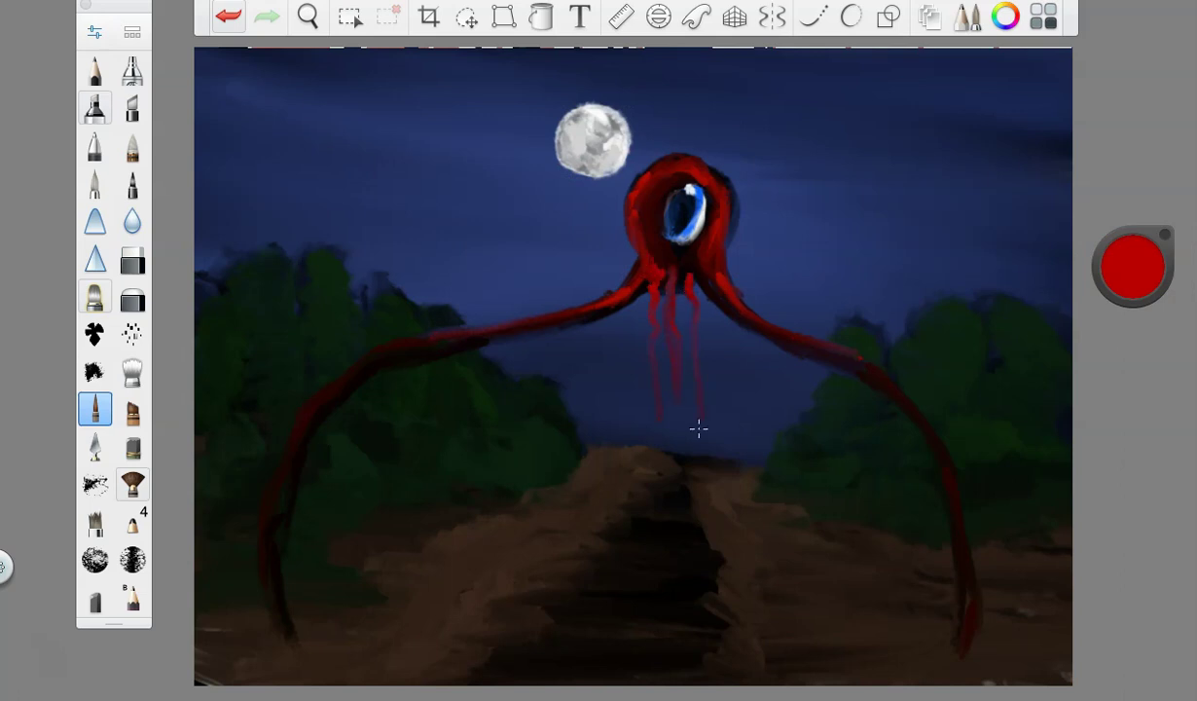
left_click_drag(695, 282, 671, 279)
- Darken the red and paint two thin shadowy tendrils on either side of the hanging red ones
left_click_drag(1093, 272, 1086, 393)
left_click_drag(643, 296, 586, 435)
left_click_drag(704, 294, 737, 456)
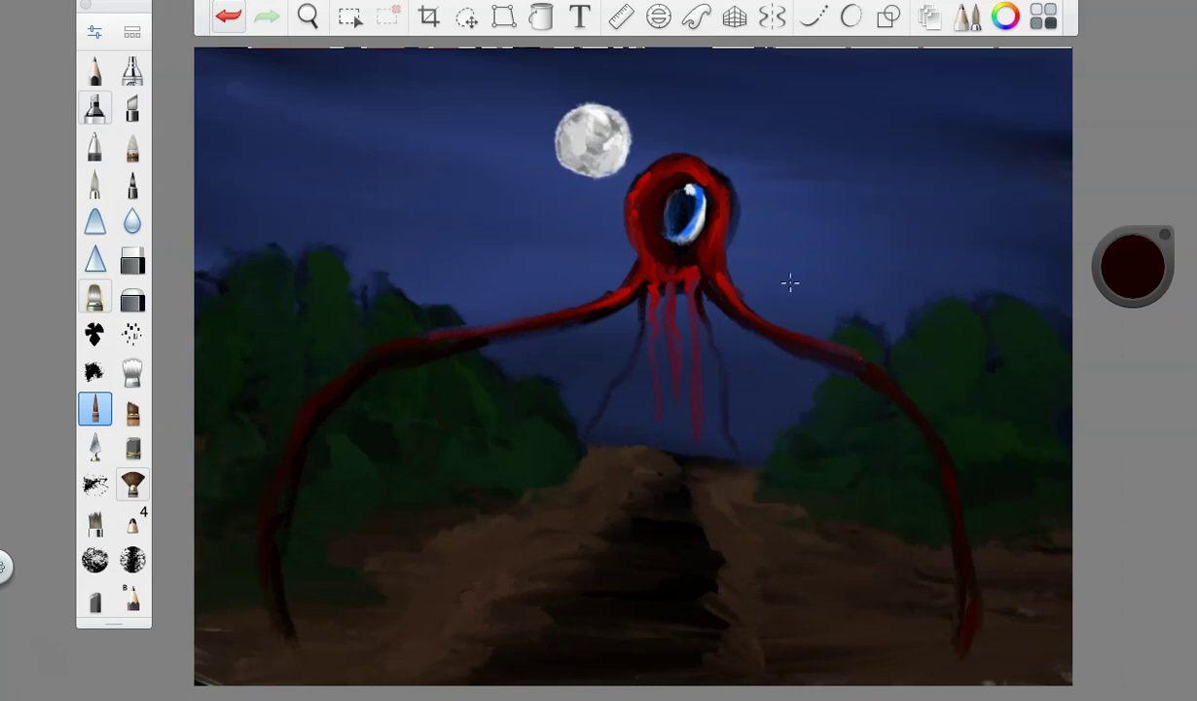
- Sample the night-sky blue beside the right trees and darken it slightly
left_click_drag(1127, 258, 783, 407)
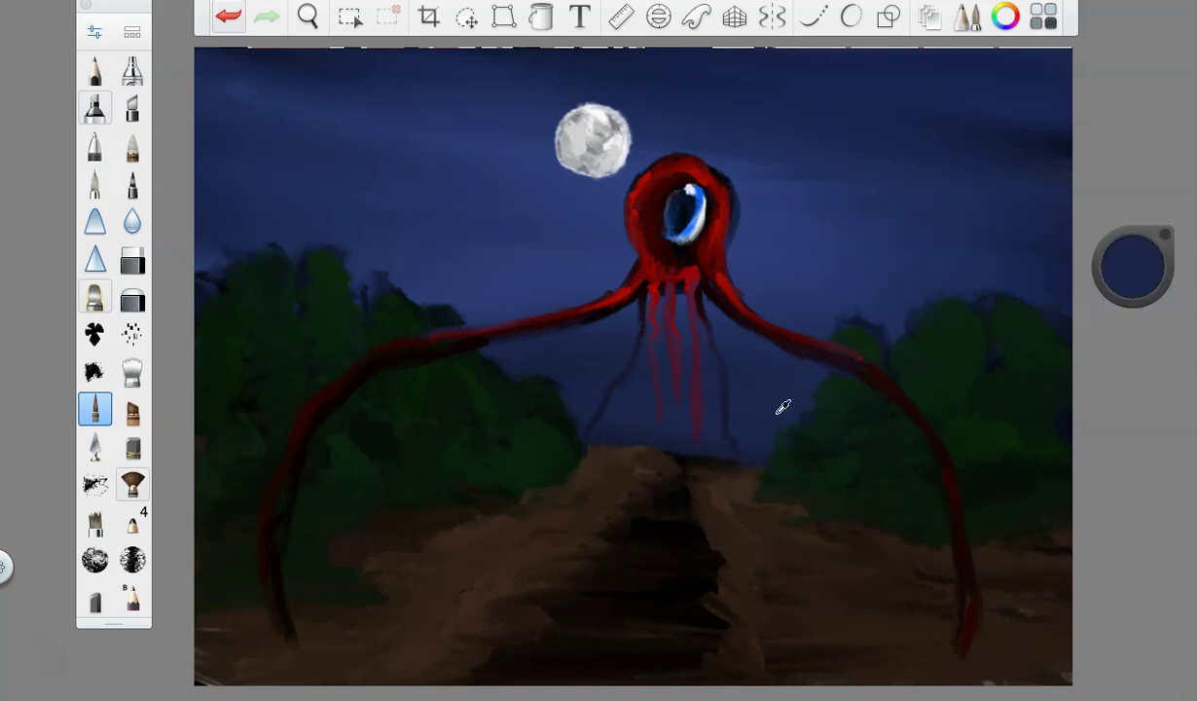
mouse_move(1134, 302)
left_mouse_down()
mouse_move(1133, 315)
mouse_move(1140, 307)
left_mouse_up()
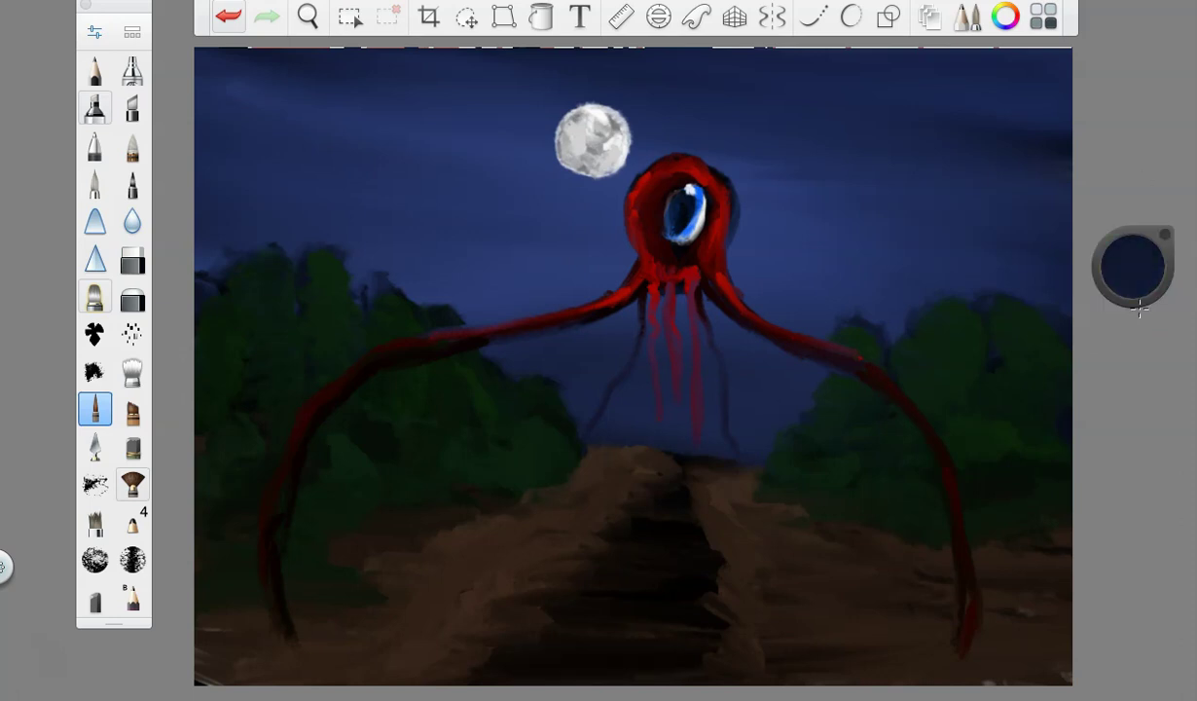